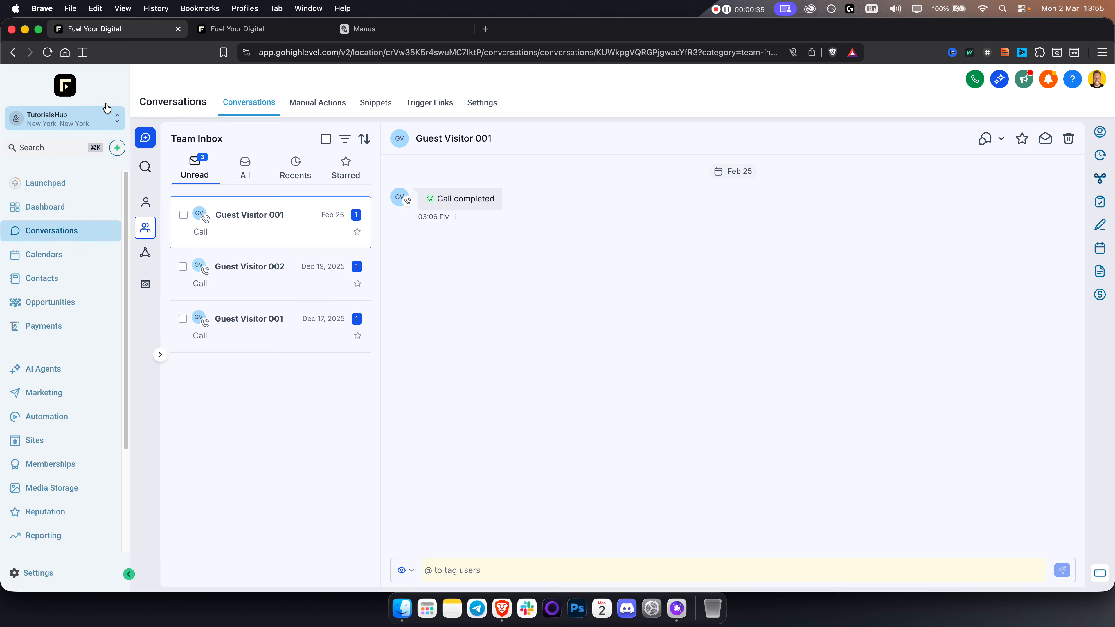
# - Switch to the agency view and return to the TutorialsHub sub-account
pyautogui.click(78, 120)
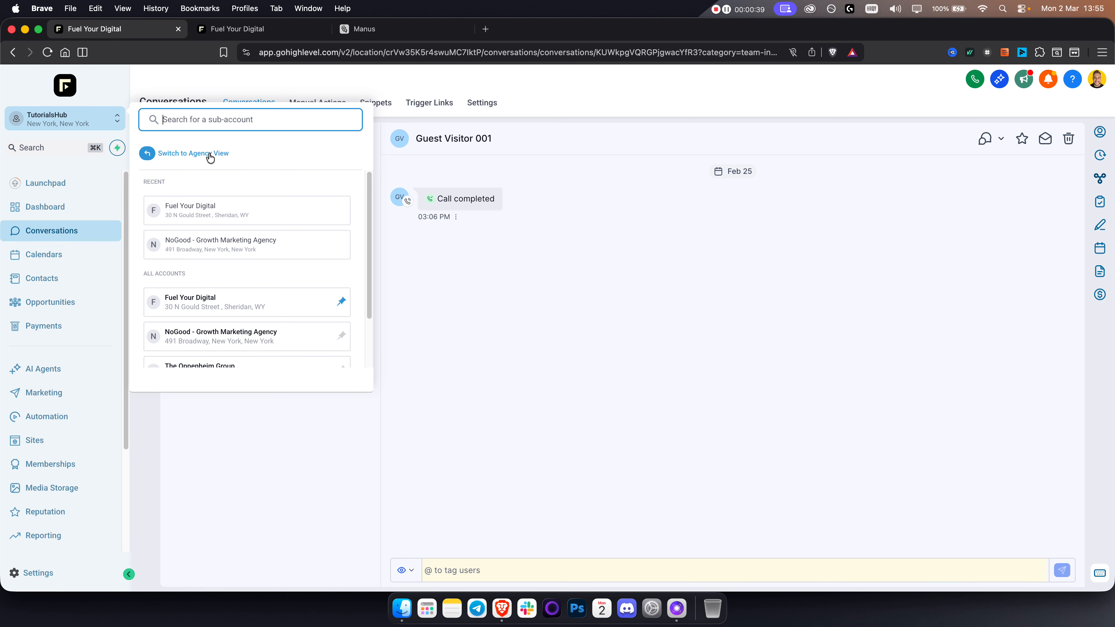
pyautogui.click(194, 157)
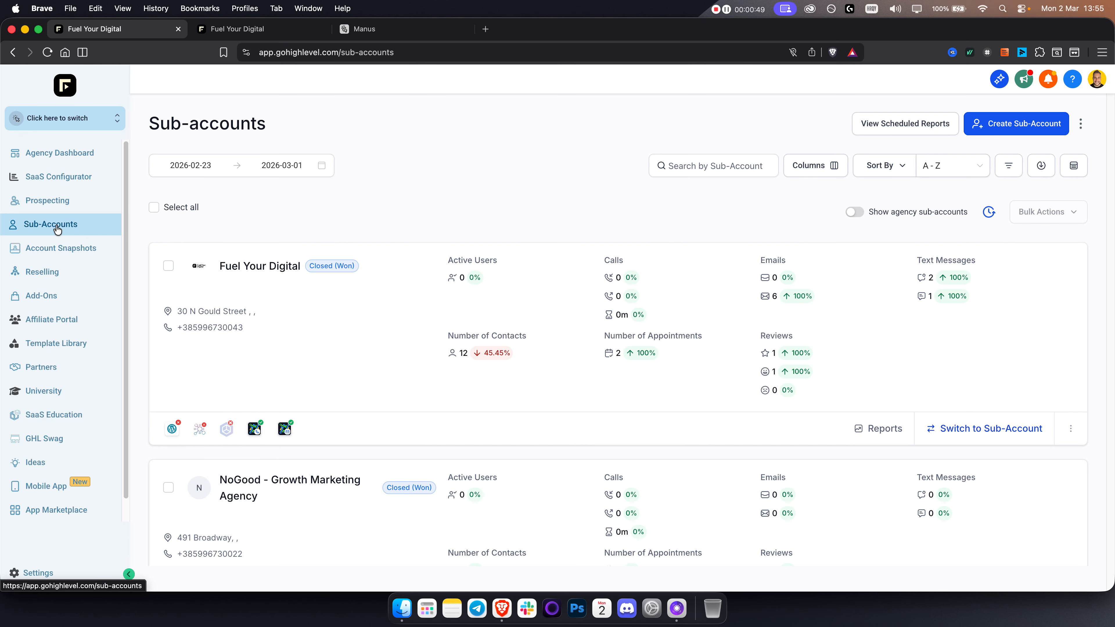
pyautogui.click(81, 118)
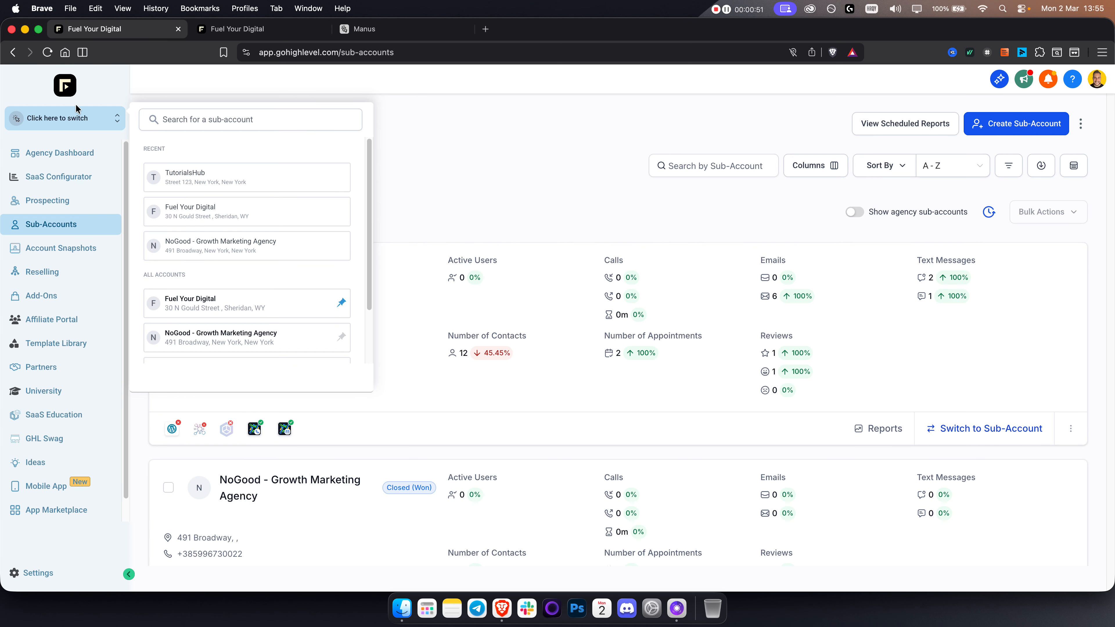
pyautogui.scroll(-3, 270, 293)
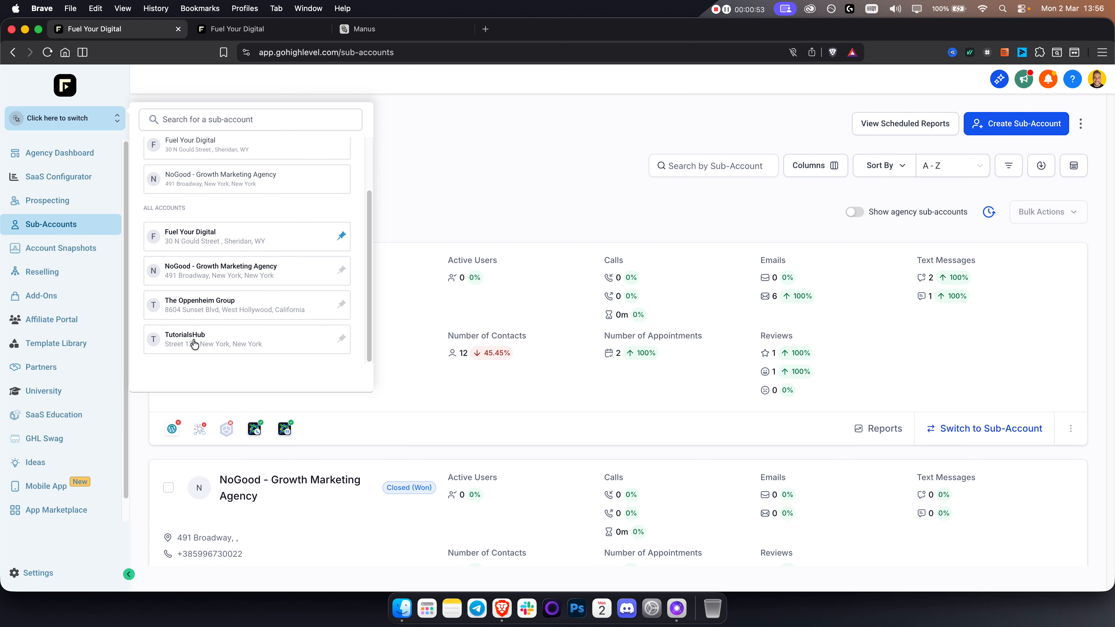
pyautogui.click(194, 340)
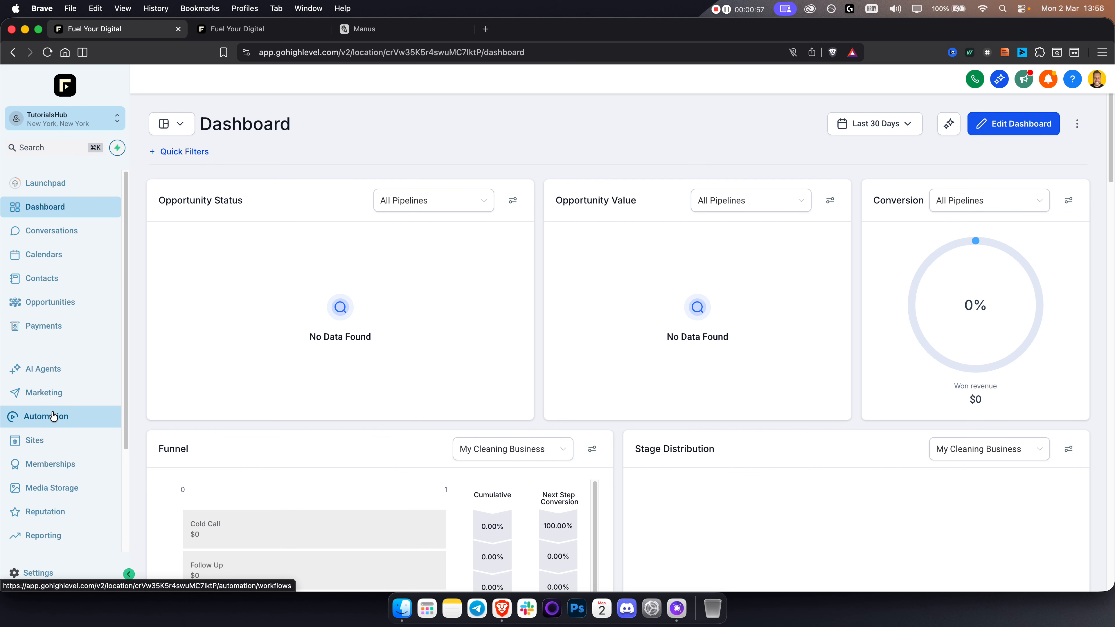
# - Create an automation workflow from the "Recipe - Instagram comment automation" template, searching the template library for "instagram"
pyautogui.click(54, 415)
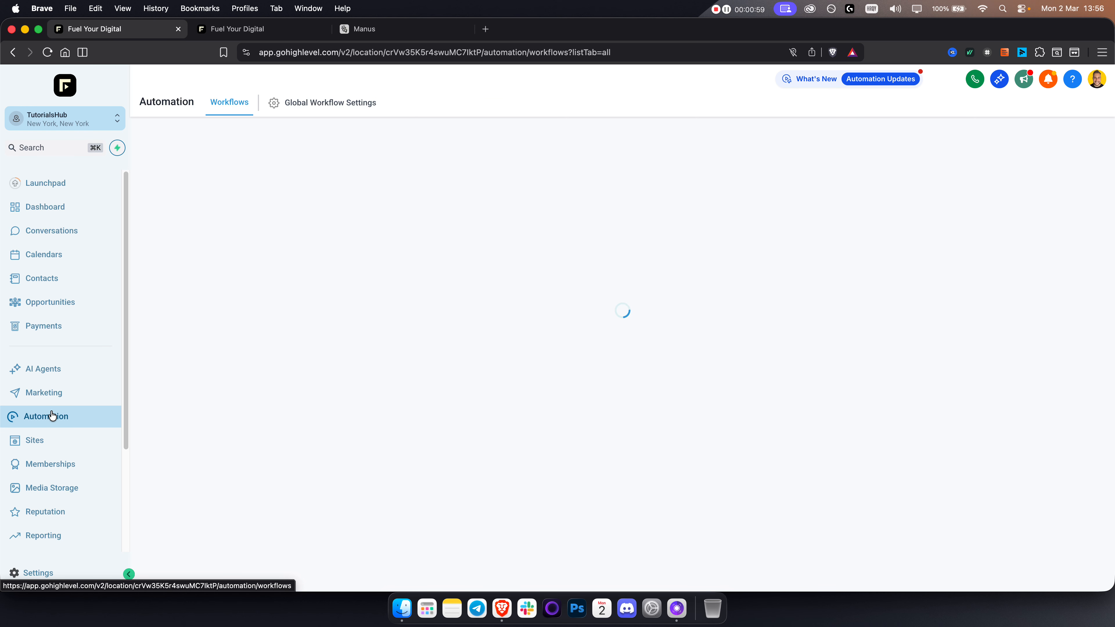
pyautogui.click(1053, 149)
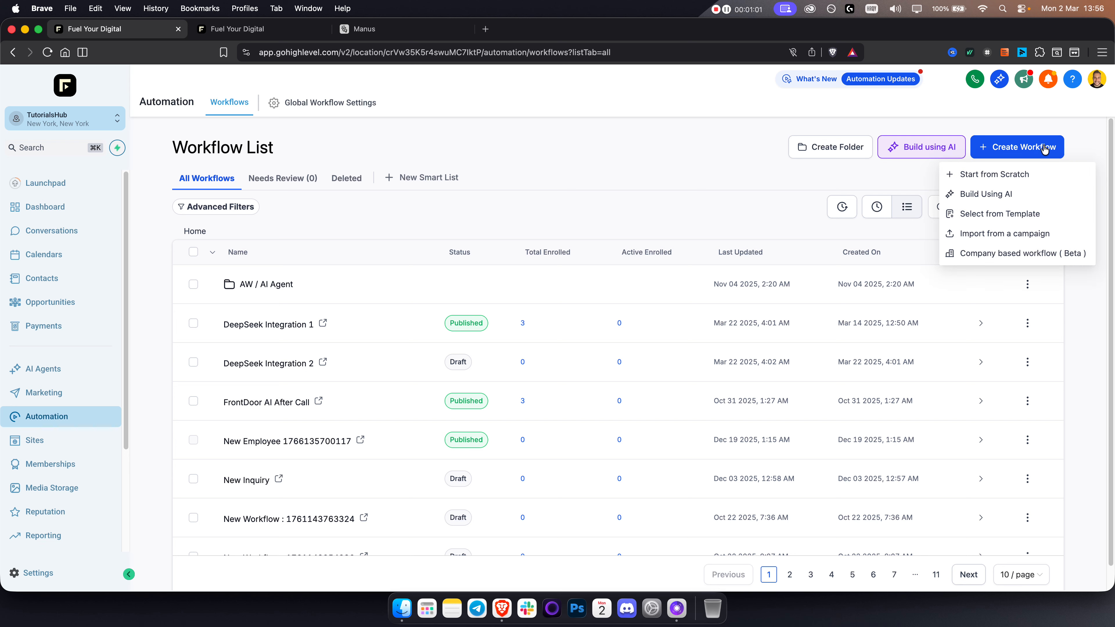
pyautogui.click(989, 217)
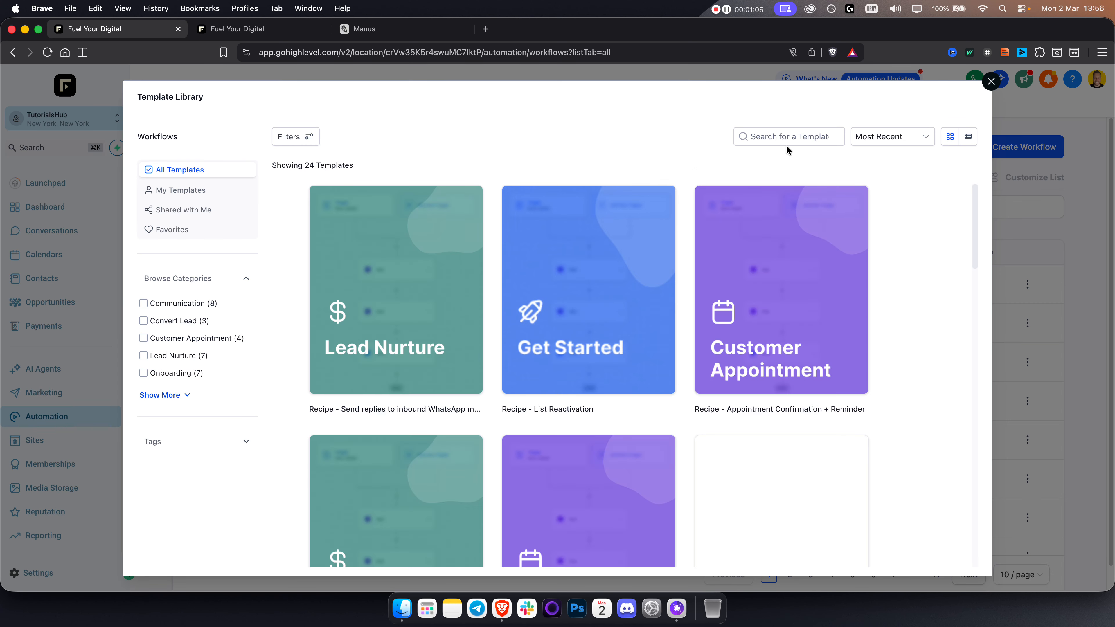
pyautogui.click(802, 143)
pyautogui.write('instagram')
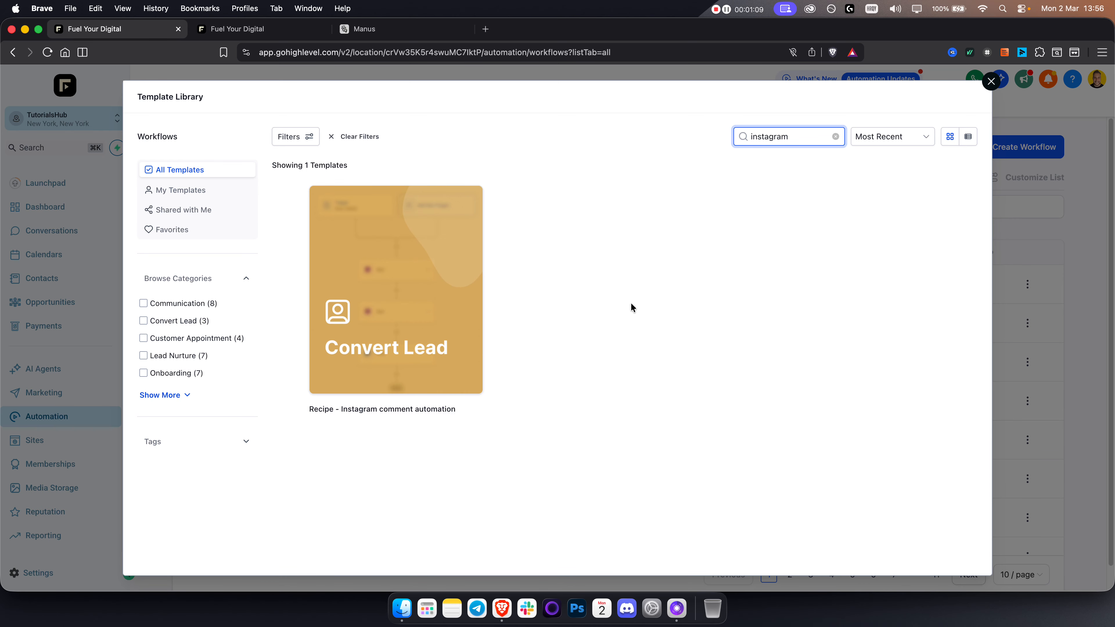
pyautogui.moveTo(399, 367)
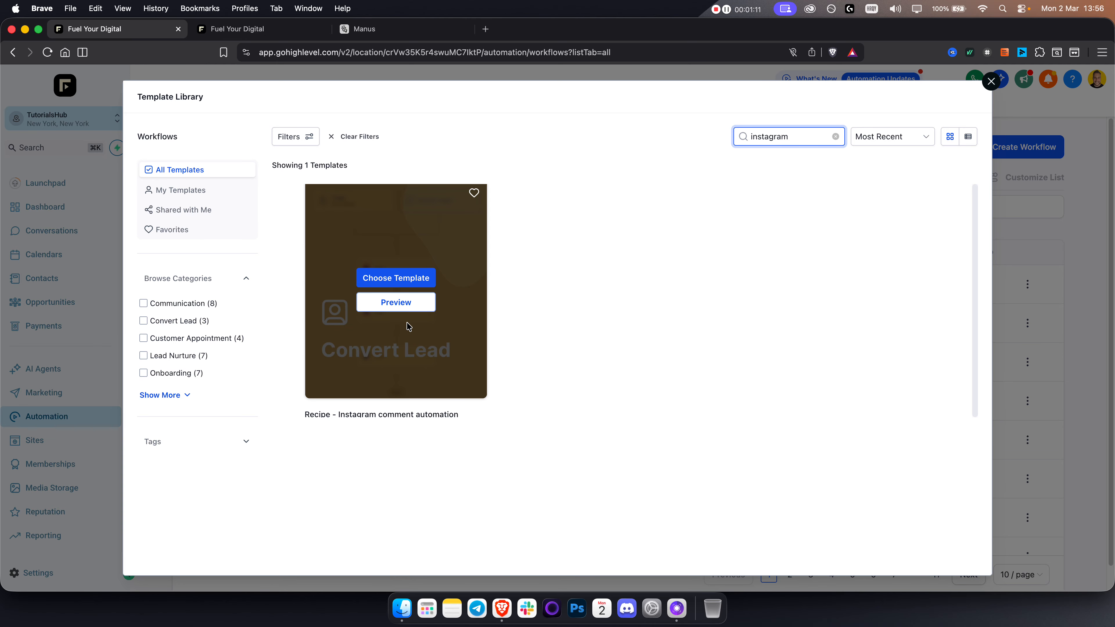
pyautogui.click(403, 280)
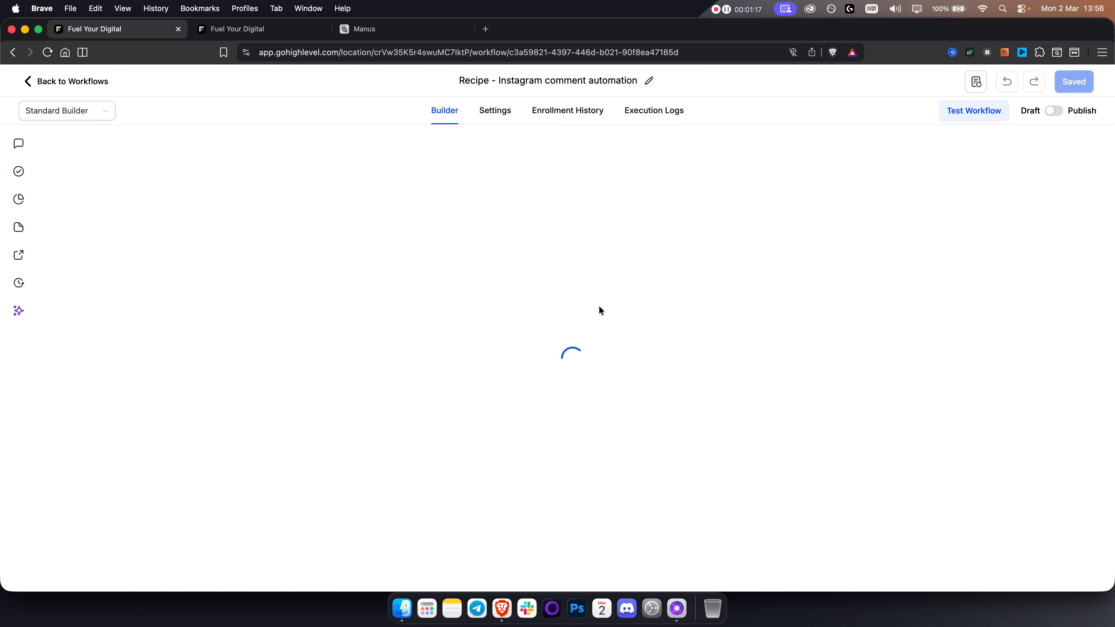
# - Check which pages can be chosen for the Page Is filter of the Instagram comment trigger, and leave the trigger without saving
pyautogui.moveTo(718, 237); pyautogui.dragTo(709, 365)
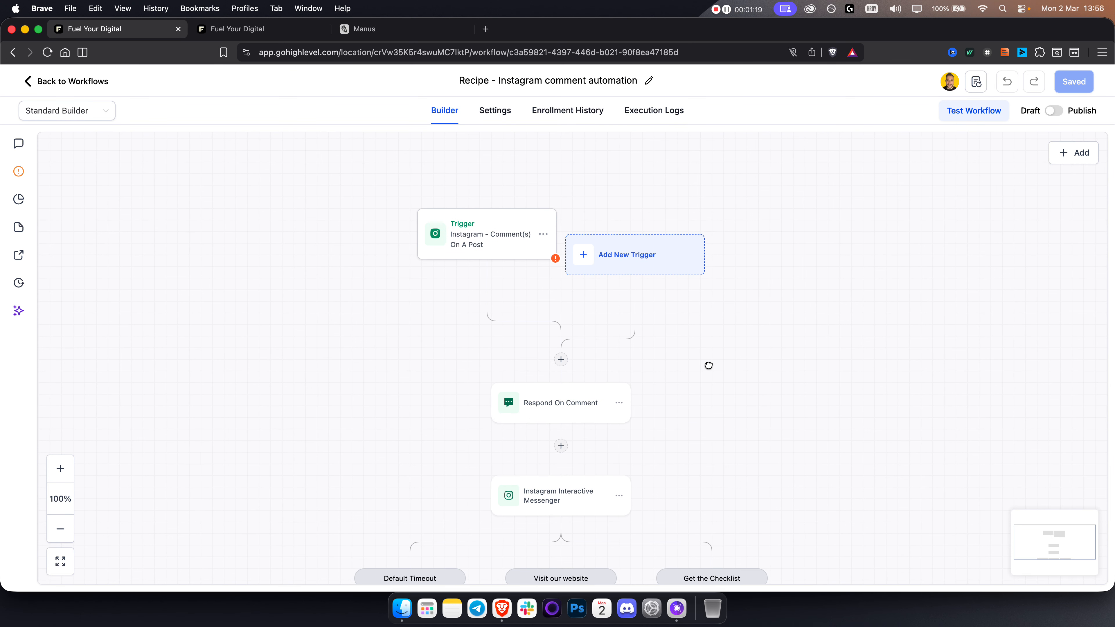
pyautogui.click(490, 250)
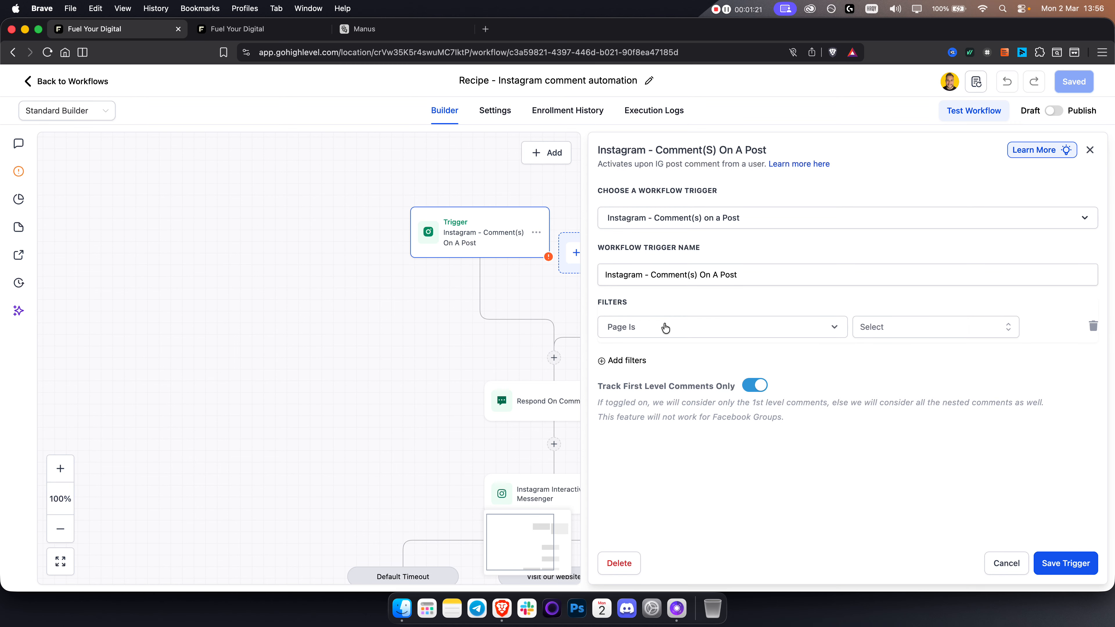
pyautogui.click(917, 326)
pyautogui.click(916, 327)
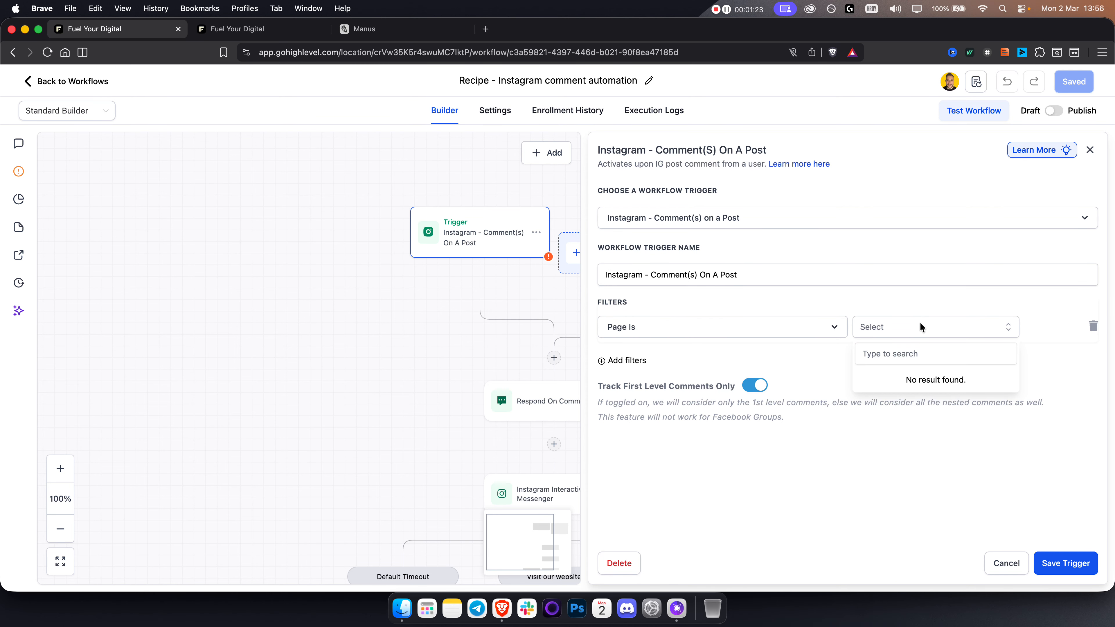
pyautogui.click(1089, 150)
# - Review the predefined comment replies in the Respond On Comment action and save the action
pyautogui.moveTo(818, 398); pyautogui.dragTo(792, 370)
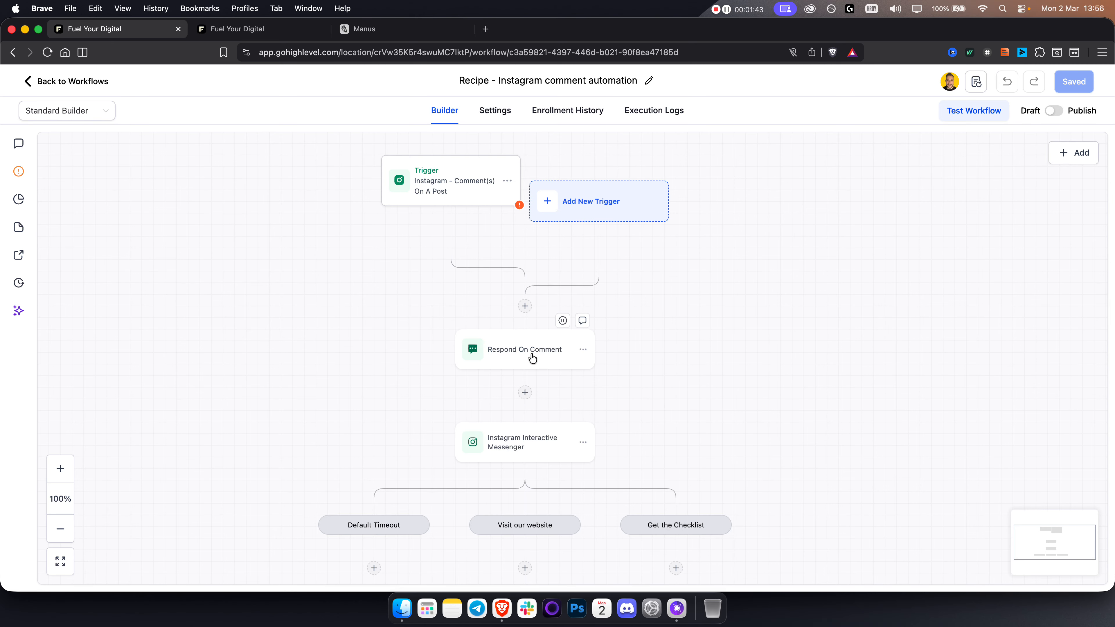
pyautogui.click(548, 358)
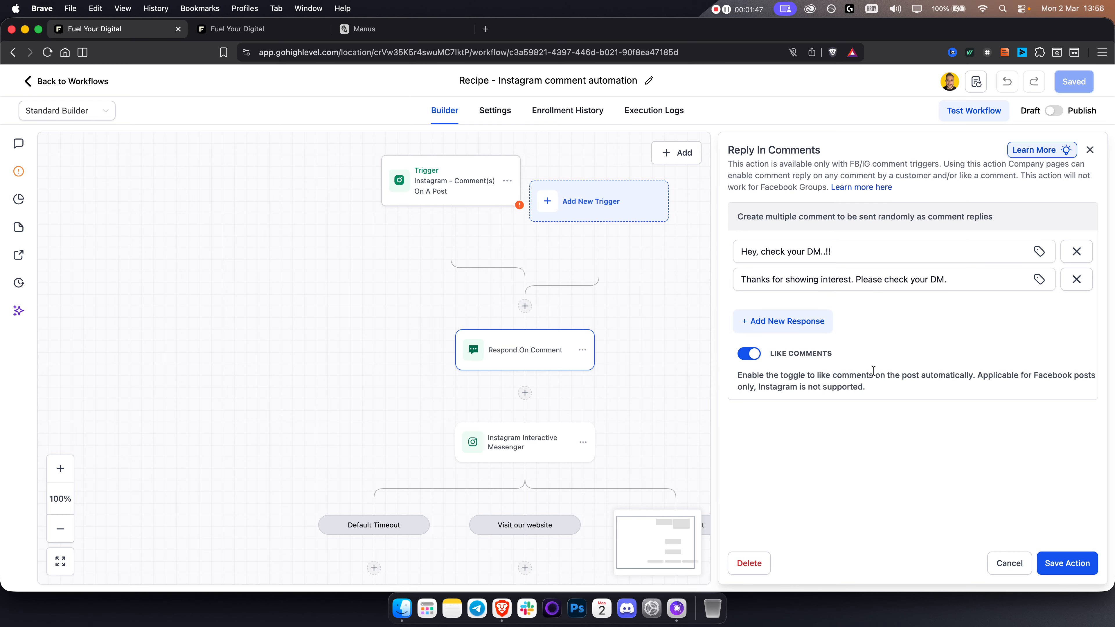
pyautogui.click(1087, 565)
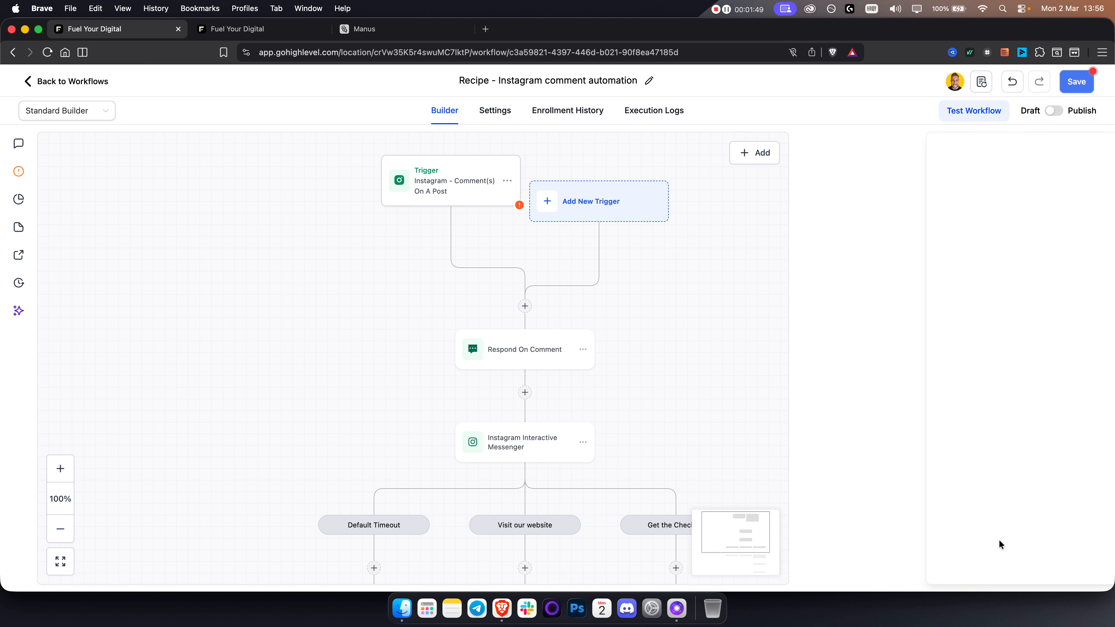
# - Review the DM message in the Instagram Interactive Messenger action directly after Respond On Comment and save the action
pyautogui.scroll(-2, 614, 417)
pyautogui.click(509, 390)
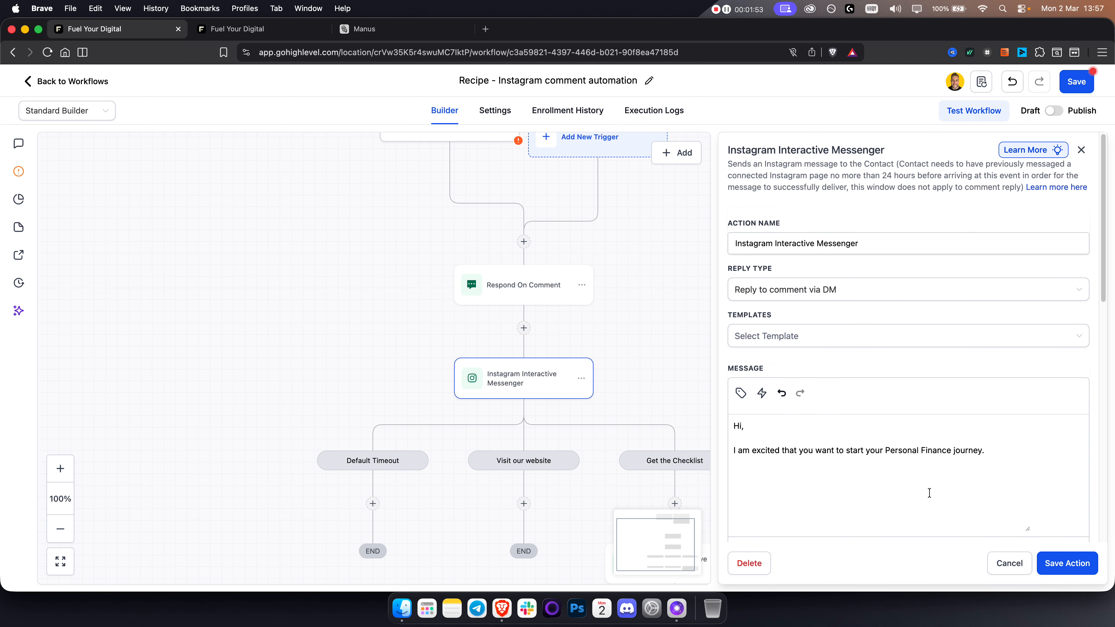
pyautogui.scroll(-1, 894, 479)
pyautogui.click(1059, 564)
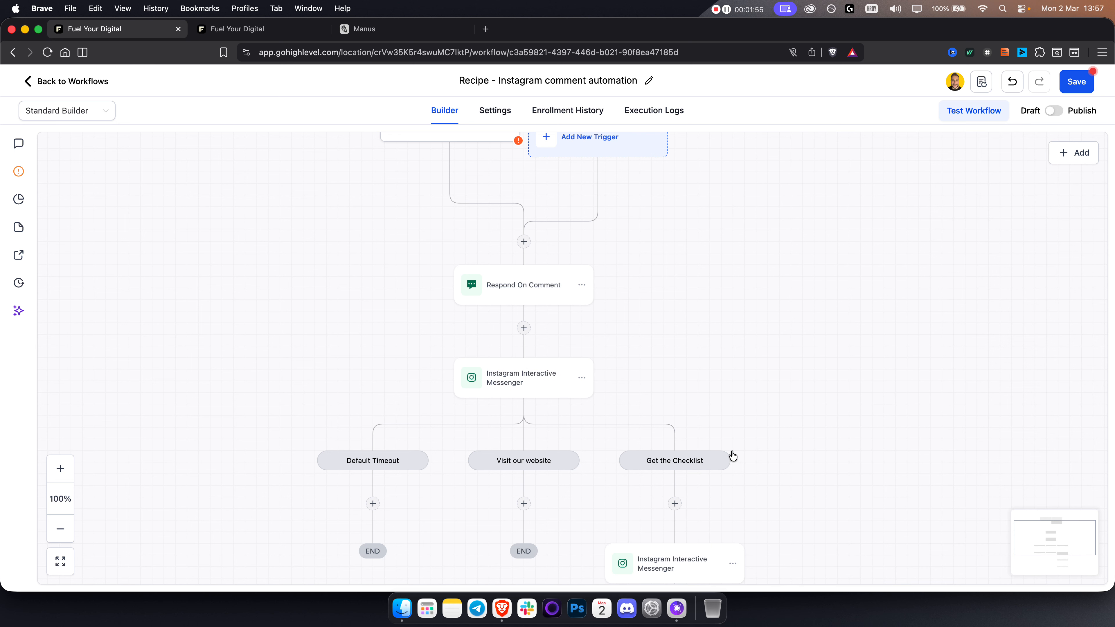
# - Review the message of the Instagram Interactive Messenger action in the Get the Checklist branch and save the action
pyautogui.moveTo(731, 455); pyautogui.dragTo(734, 369)
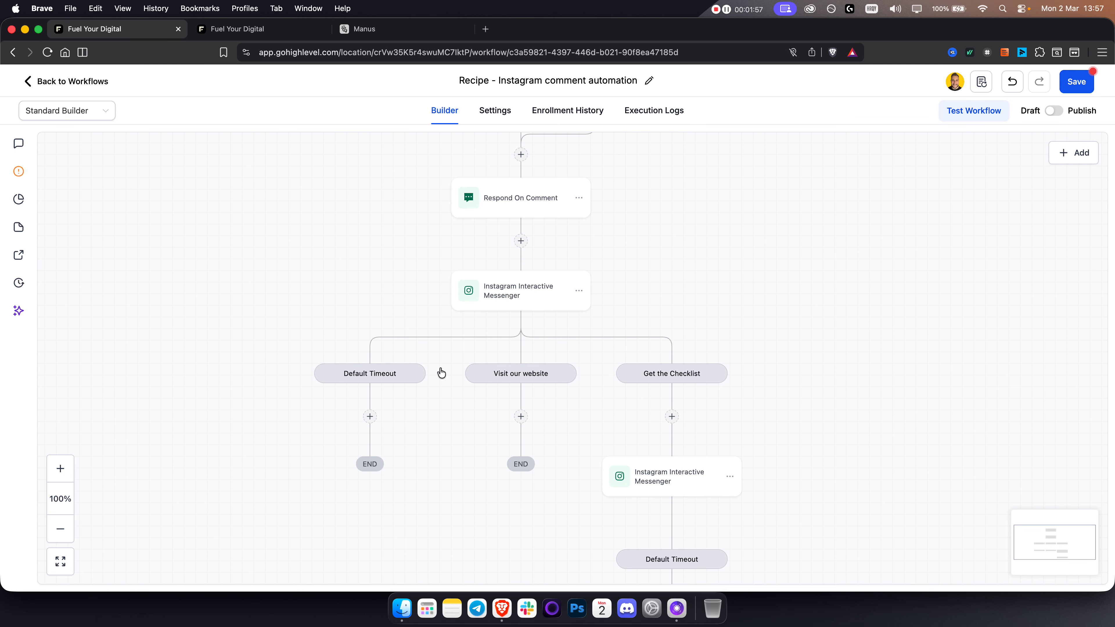
pyautogui.scroll(-3, 790, 505)
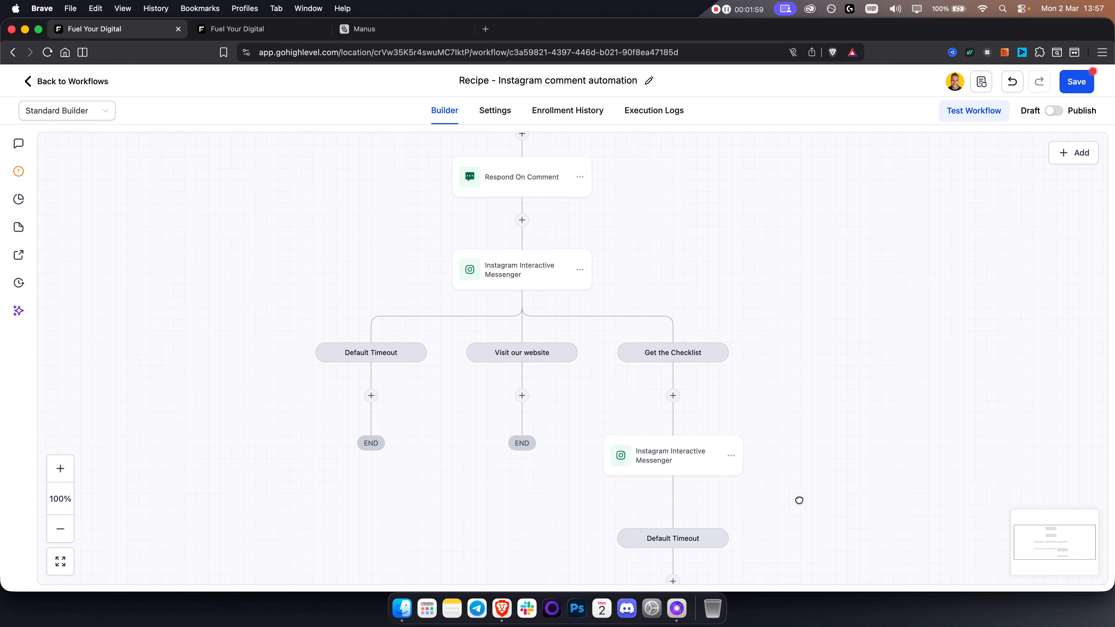
pyautogui.click(683, 425)
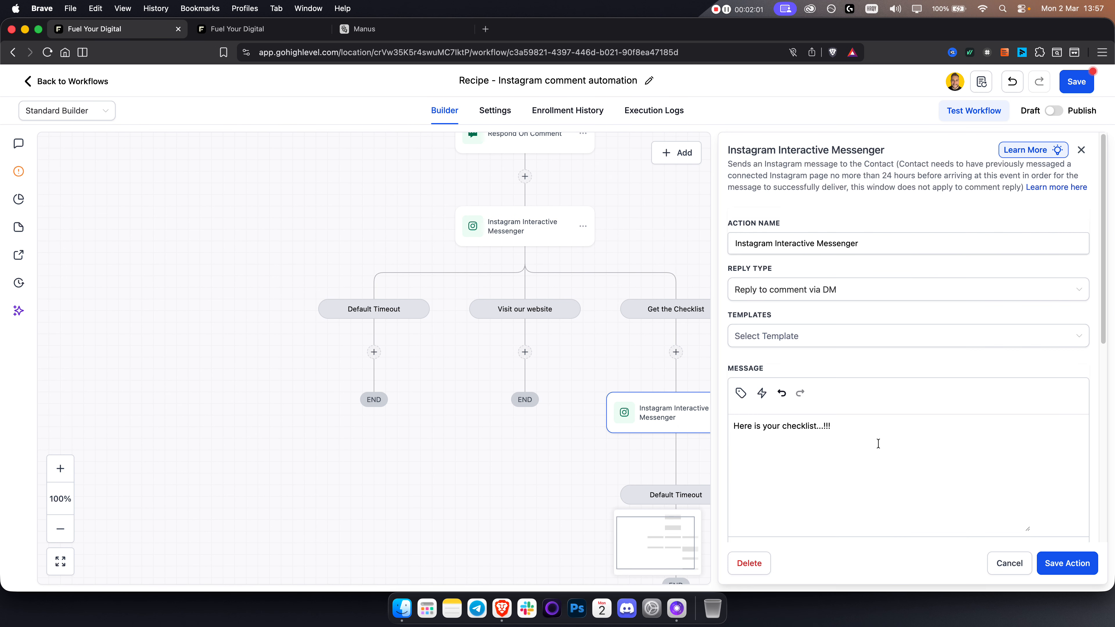
pyautogui.moveTo(880, 442); pyautogui.dragTo(700, 422)
pyautogui.click(1082, 564)
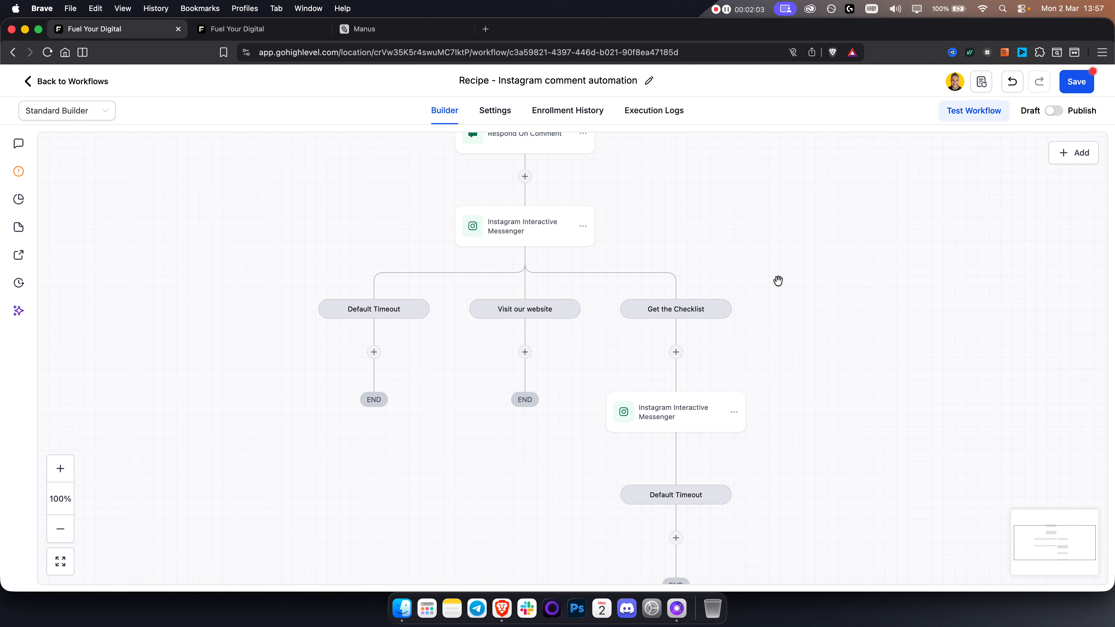
# - Recheck the Get the Checklist branch's messenger action, save it again, and look over the whole workflow up to its trigger
pyautogui.scroll(3, 779, 281)
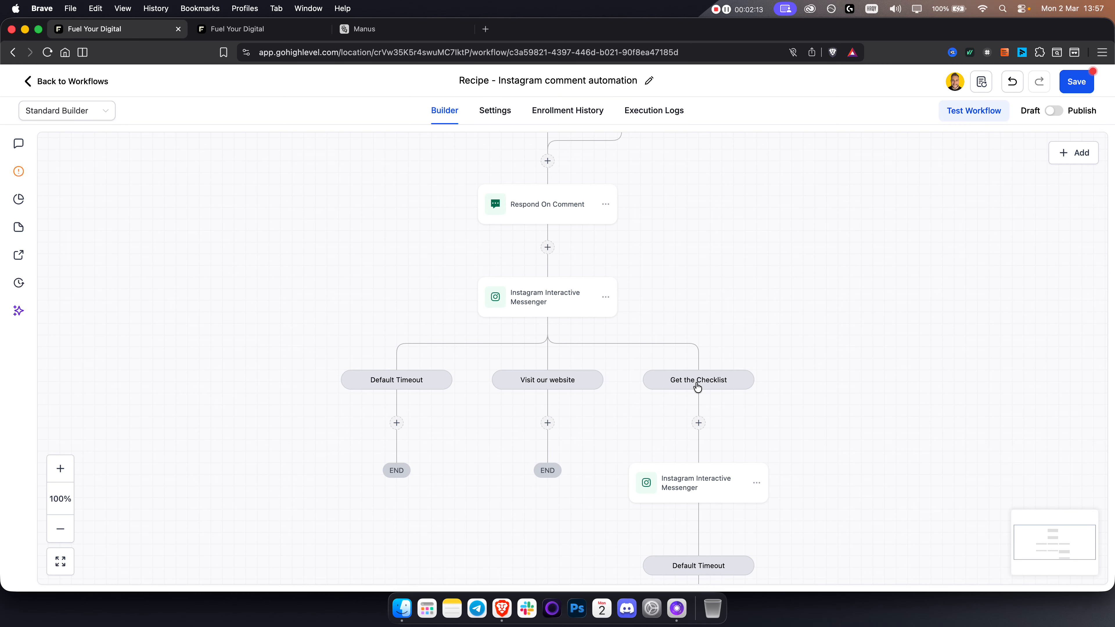
pyautogui.click(700, 493)
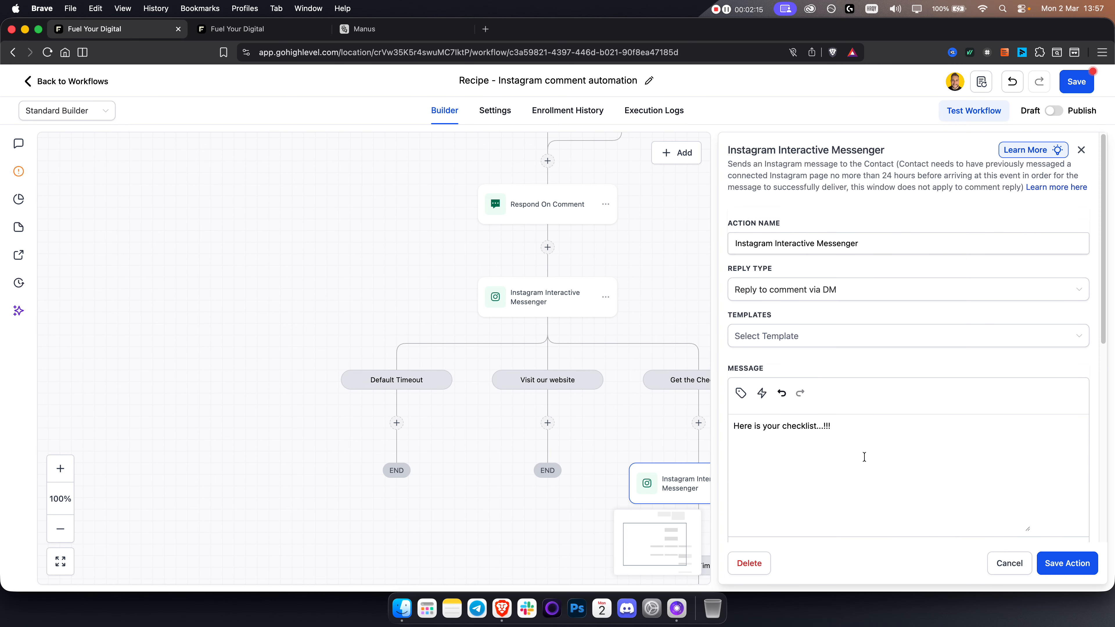
pyautogui.click(1067, 563)
pyautogui.scroll(-3, 767, 393)
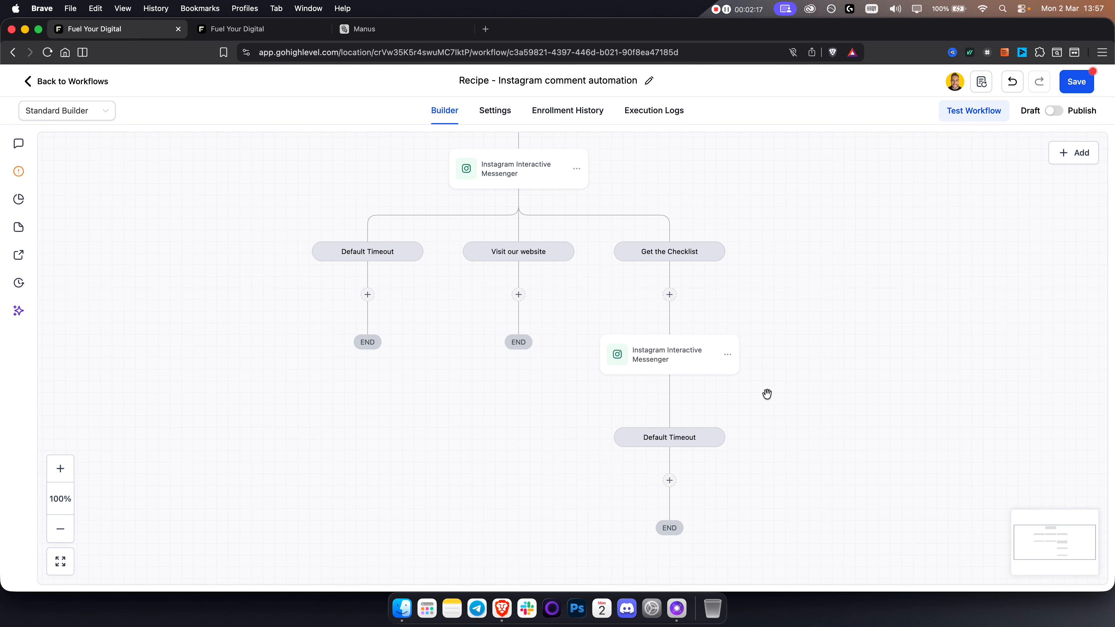
pyautogui.scroll(2, 789, 473)
pyautogui.moveTo(719, 239); pyautogui.dragTo(709, 373)
pyautogui.moveTo(683, 284); pyautogui.dragTo(682, 304)
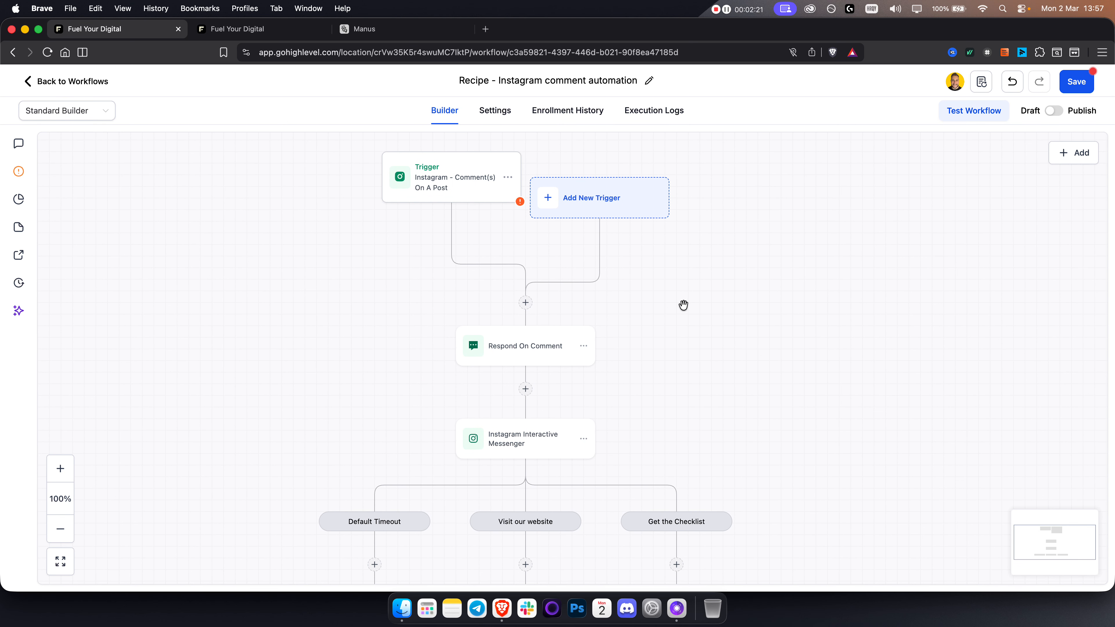
# - Switch to the other open Fuel Your Digital page and open the TutorialsHub sub-account's Integrations settings
pyautogui.click(232, 29)
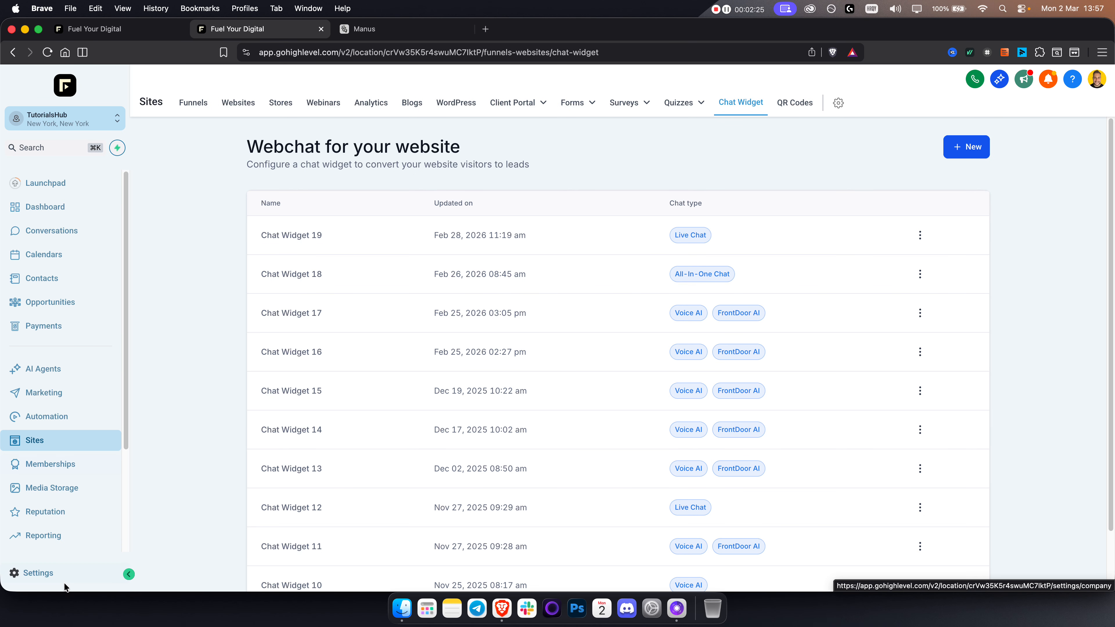
pyautogui.click(52, 573)
pyautogui.scroll(-5, 56, 448)
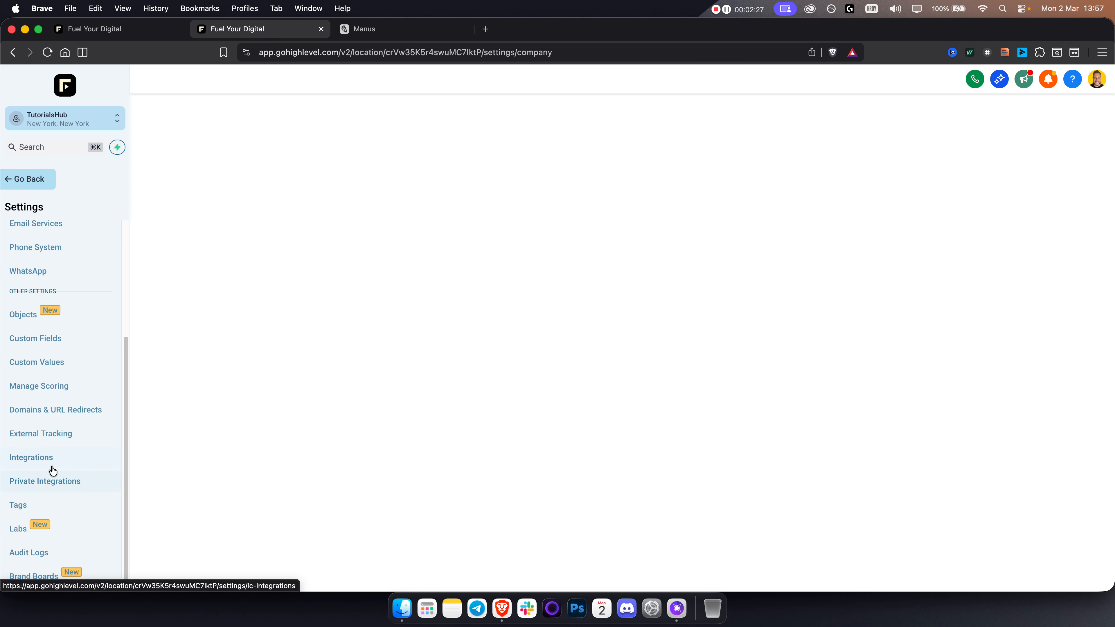
pyautogui.click(53, 462)
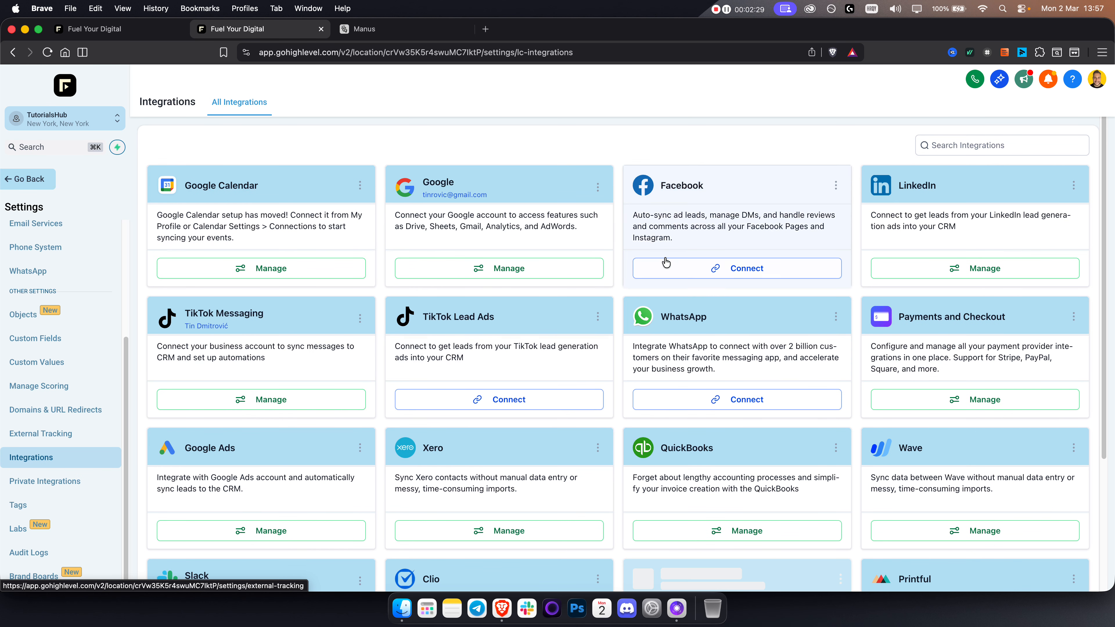
# - Look through the available integrations, search them for "insta", clear the search, and leave the settings
pyautogui.scroll(-6, 665, 262)
pyautogui.scroll(-10, 620, 267)
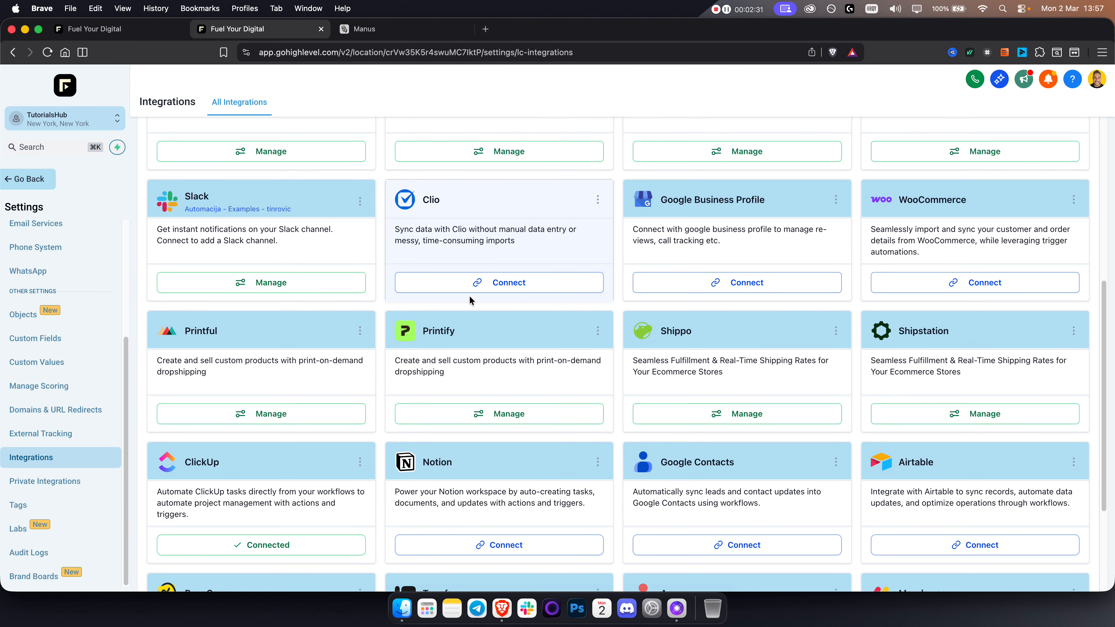
pyautogui.scroll(15, 470, 300)
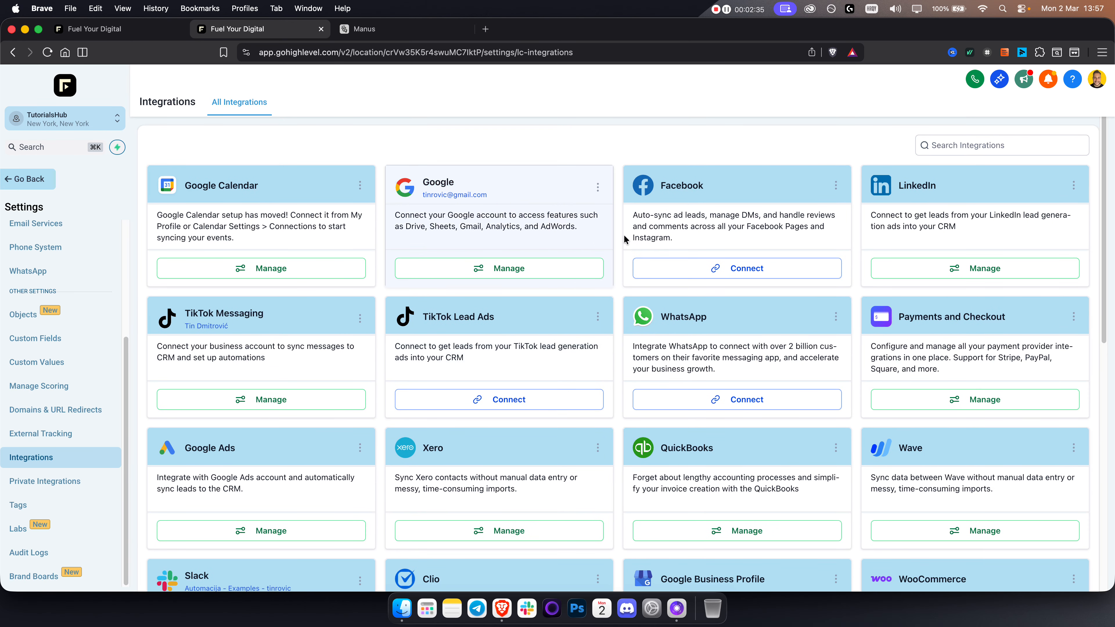
pyautogui.click(968, 149)
pyautogui.write('insta')
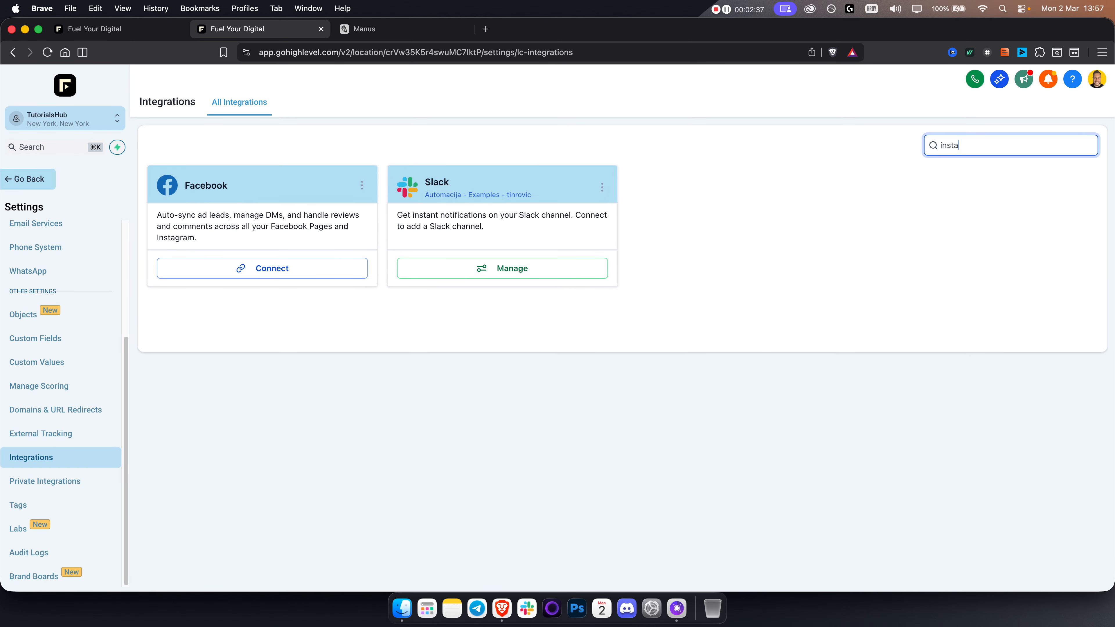
pyautogui.press('BackSpace')
pyautogui.press('BackSpace')
pyautogui.press('BackSpace')
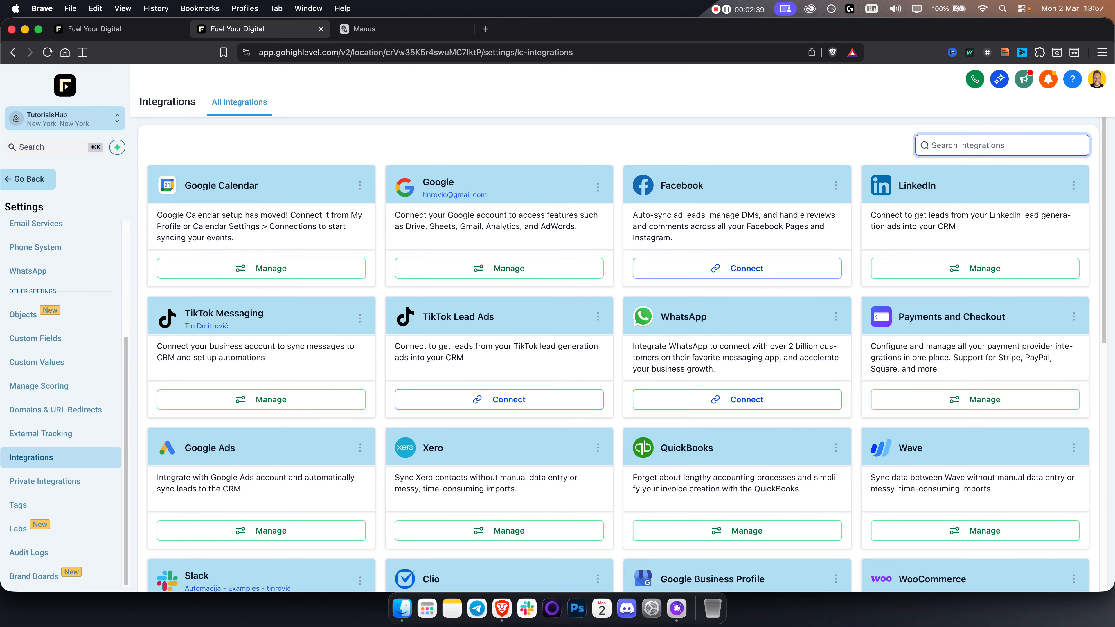
pyautogui.click(26, 180)
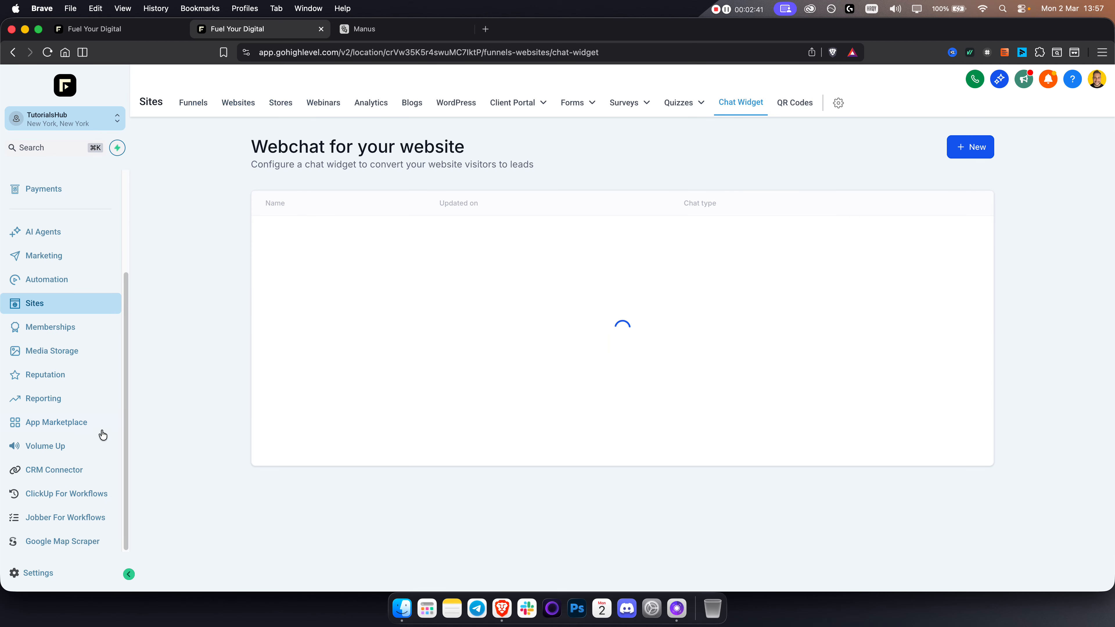
# - Open the sub-account's Social Planner, check which social accounts can be connected, and close the connection options
pyautogui.scroll(3, 75, 398)
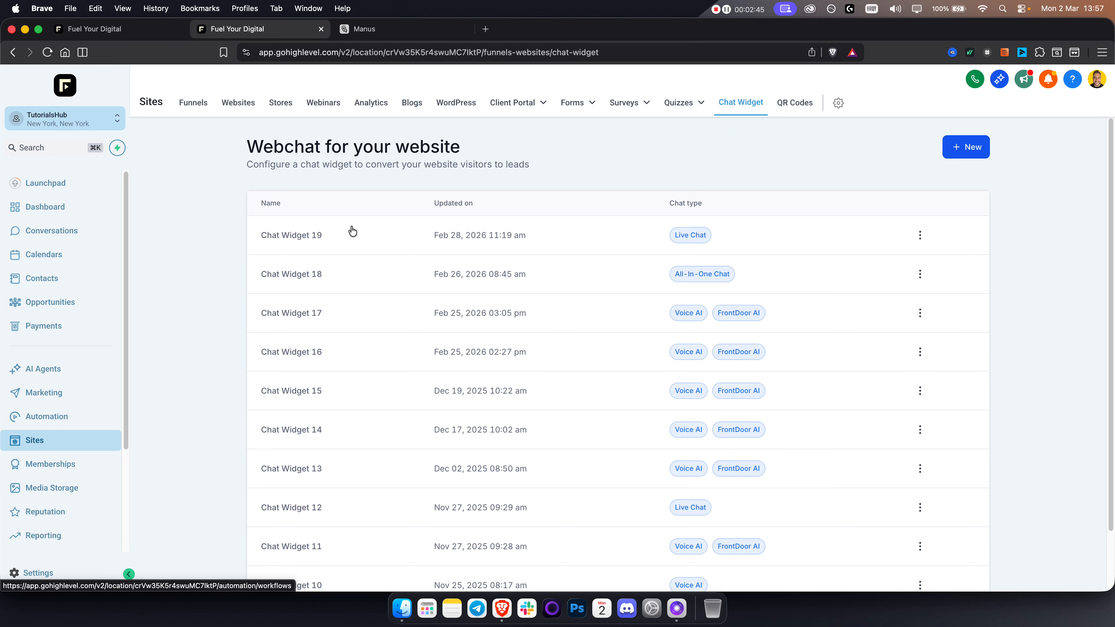
pyautogui.click(42, 395)
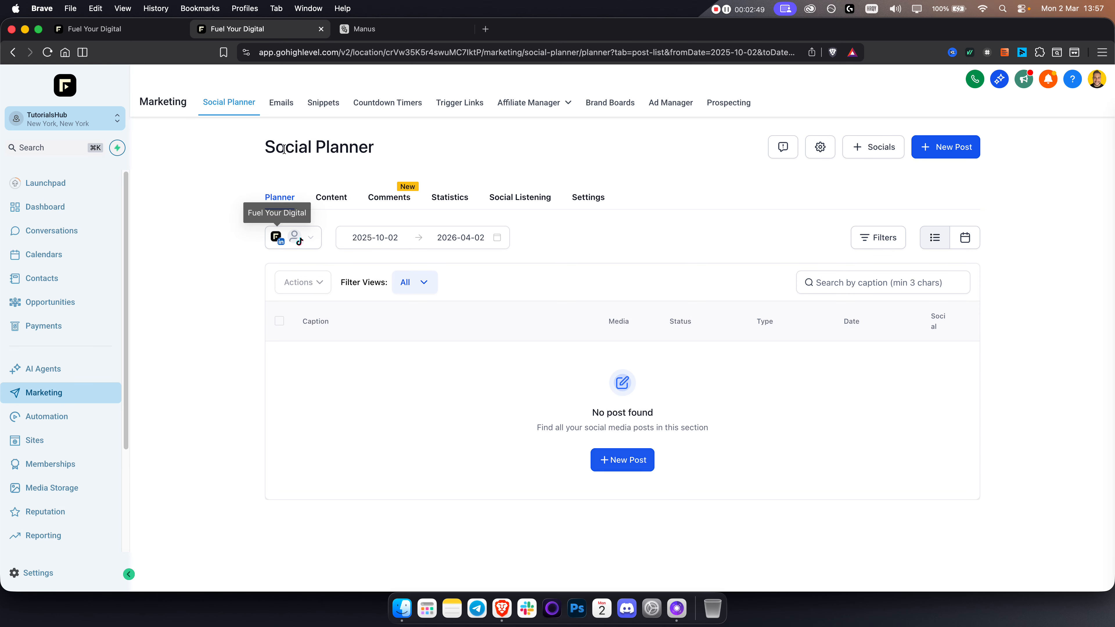
pyautogui.click(305, 243)
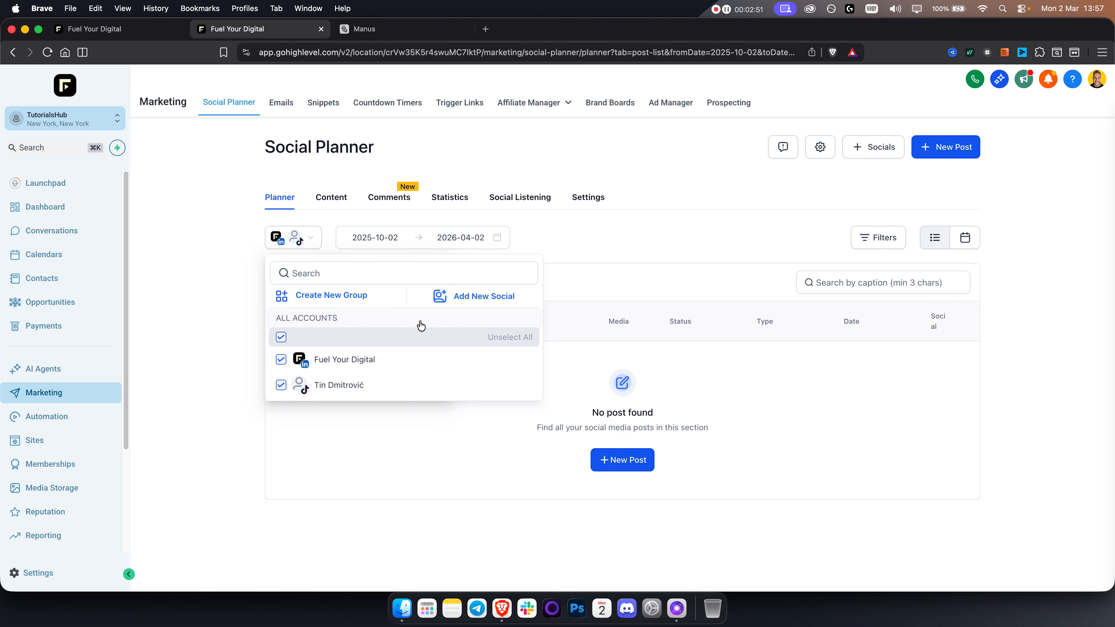
pyautogui.click(489, 297)
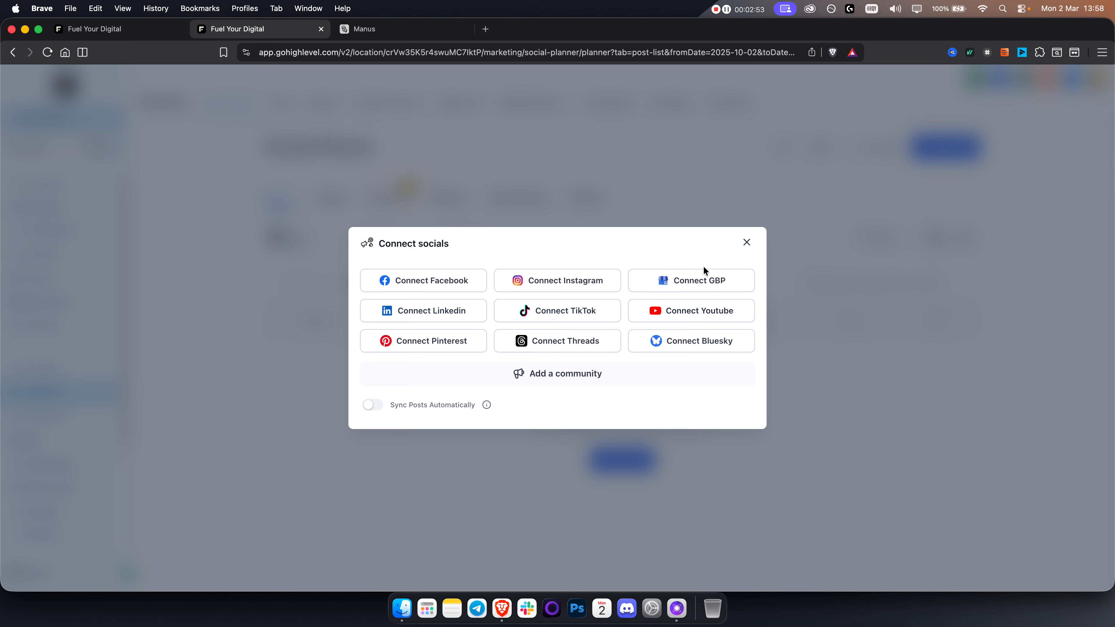
pyautogui.click(746, 241)
# - Return to the workflow, remove the empty Page Is filter from the Instagram comment trigger, and save the trigger
pyautogui.hotkey('ctrl', 'shift', 'Tab')
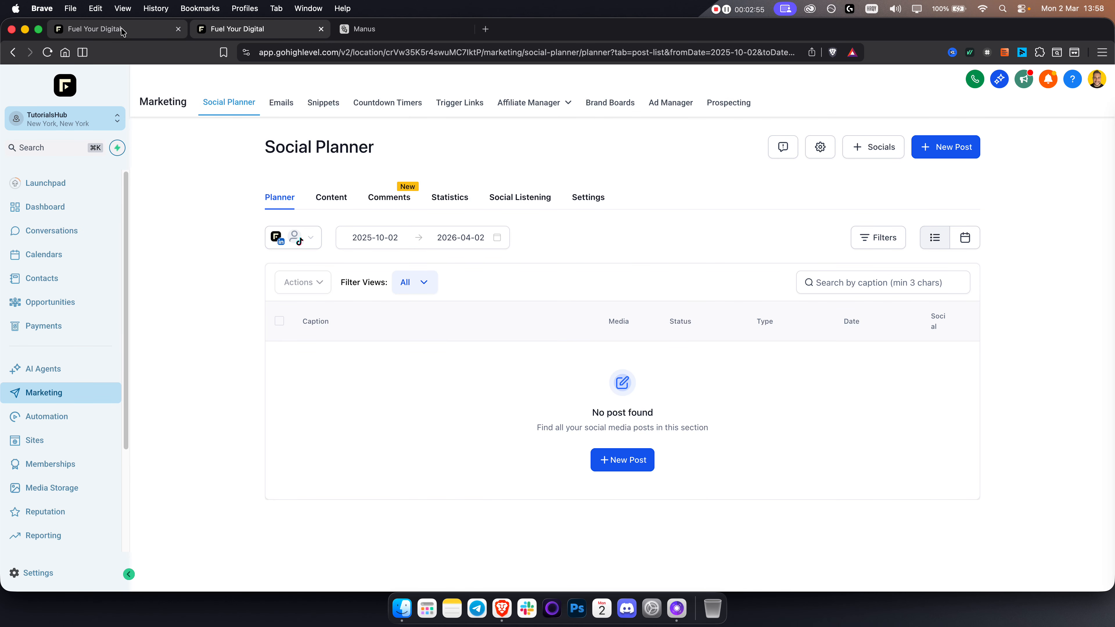
pyautogui.click(476, 175)
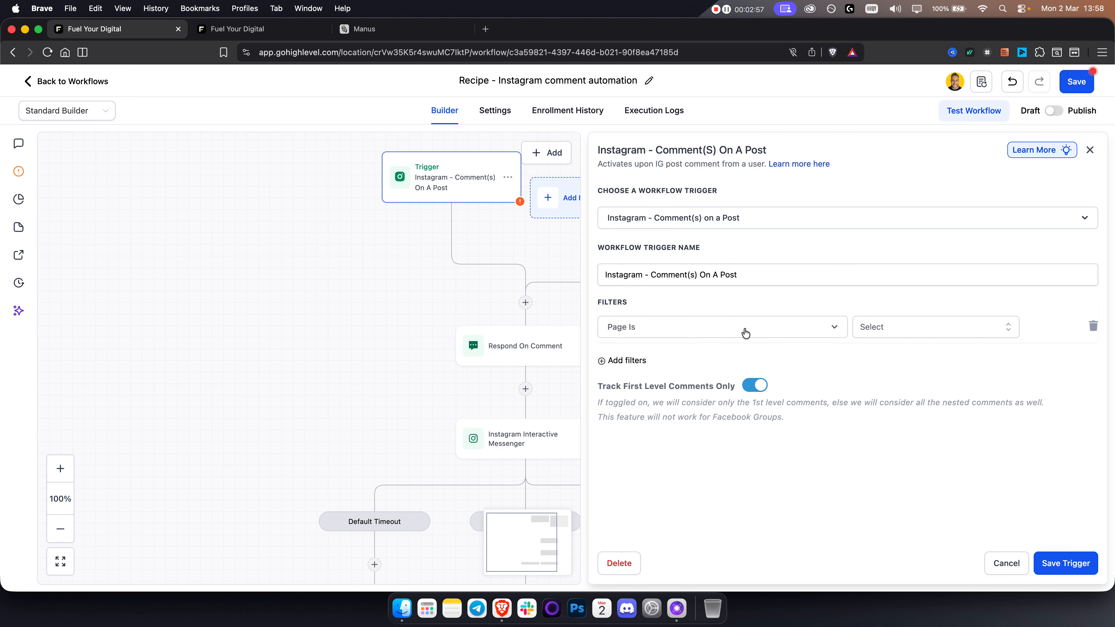
pyautogui.click(913, 328)
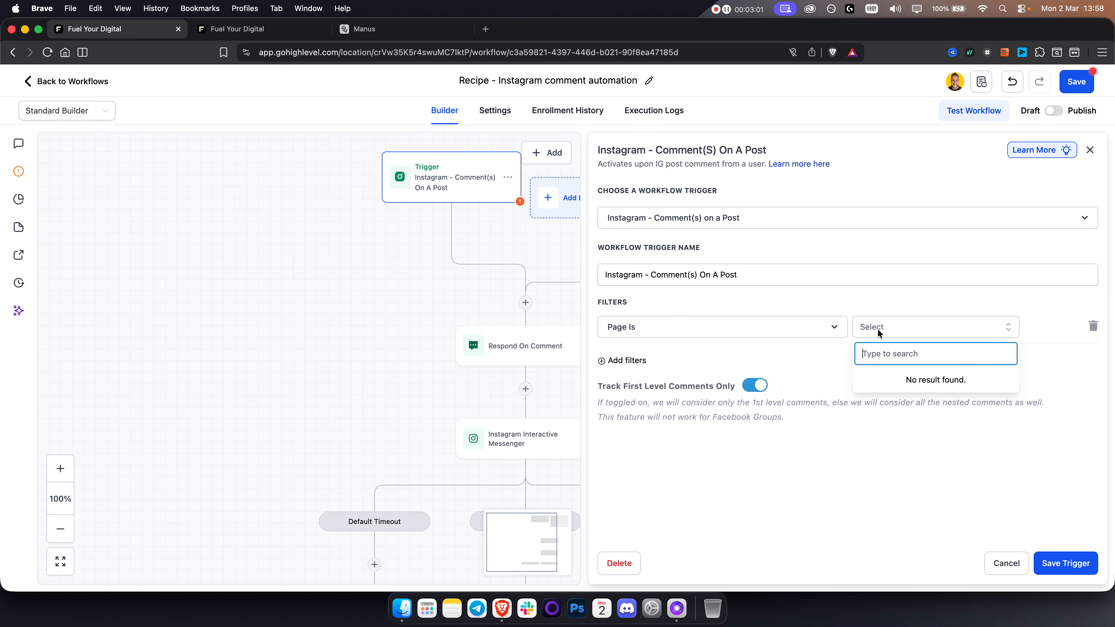
pyautogui.click(1060, 562)
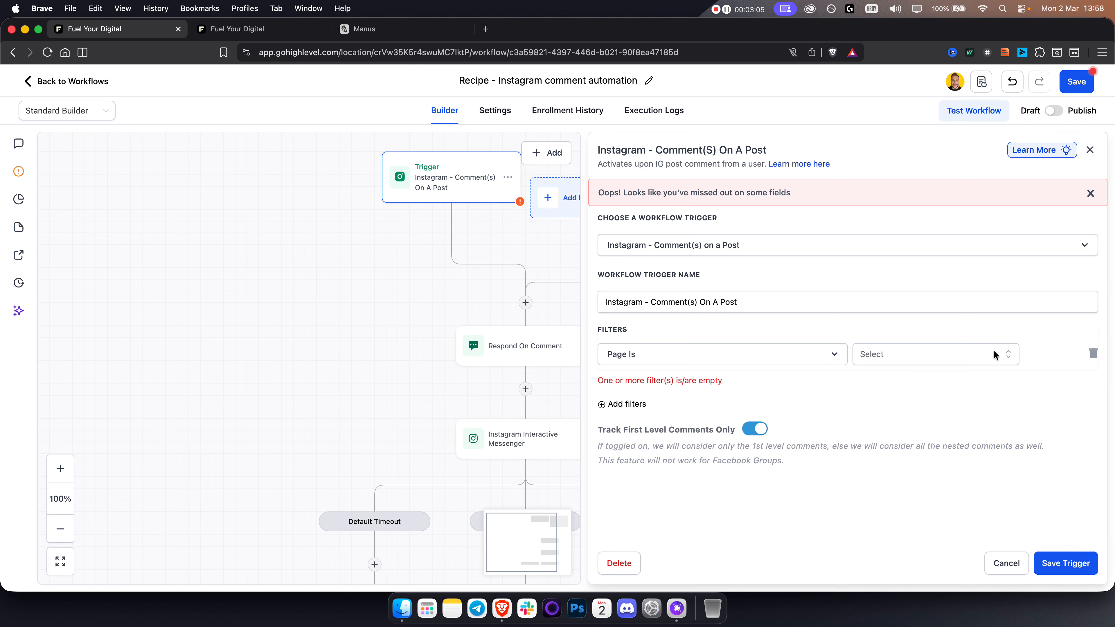
pyautogui.click(1094, 354)
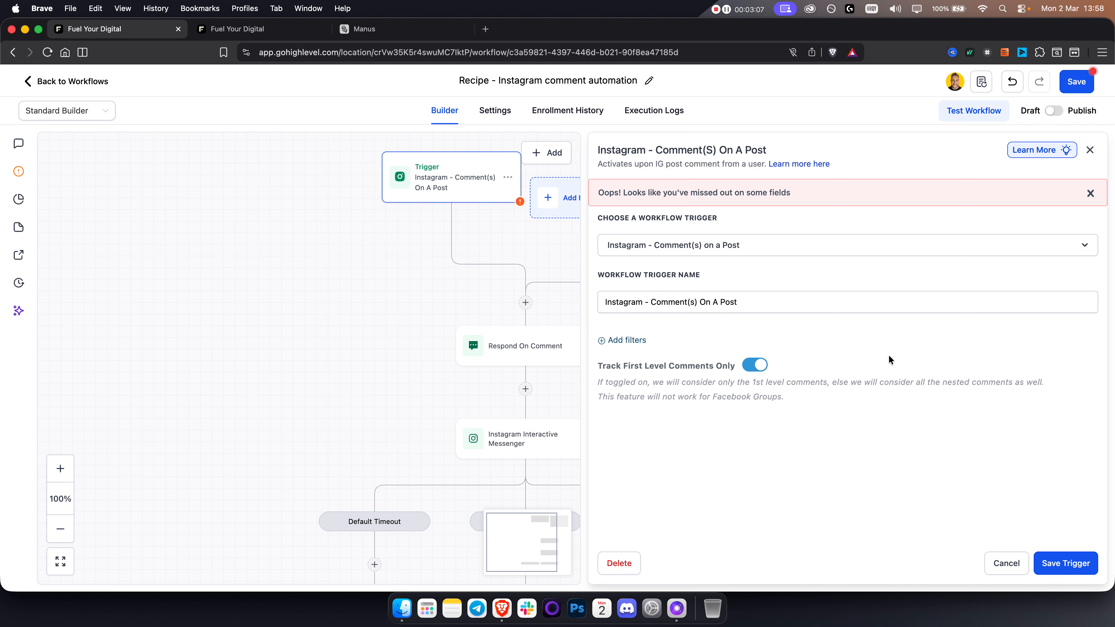
pyautogui.click(1059, 554)
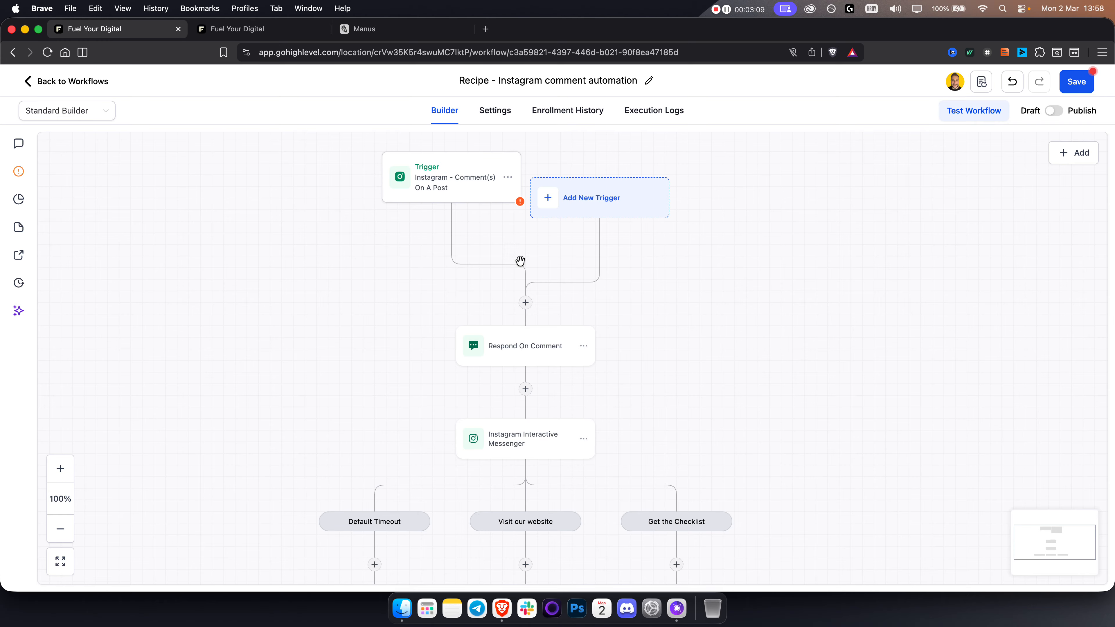
# - Review the random comment replies of the Respond On Comment action and save the action
pyautogui.click(485, 318)
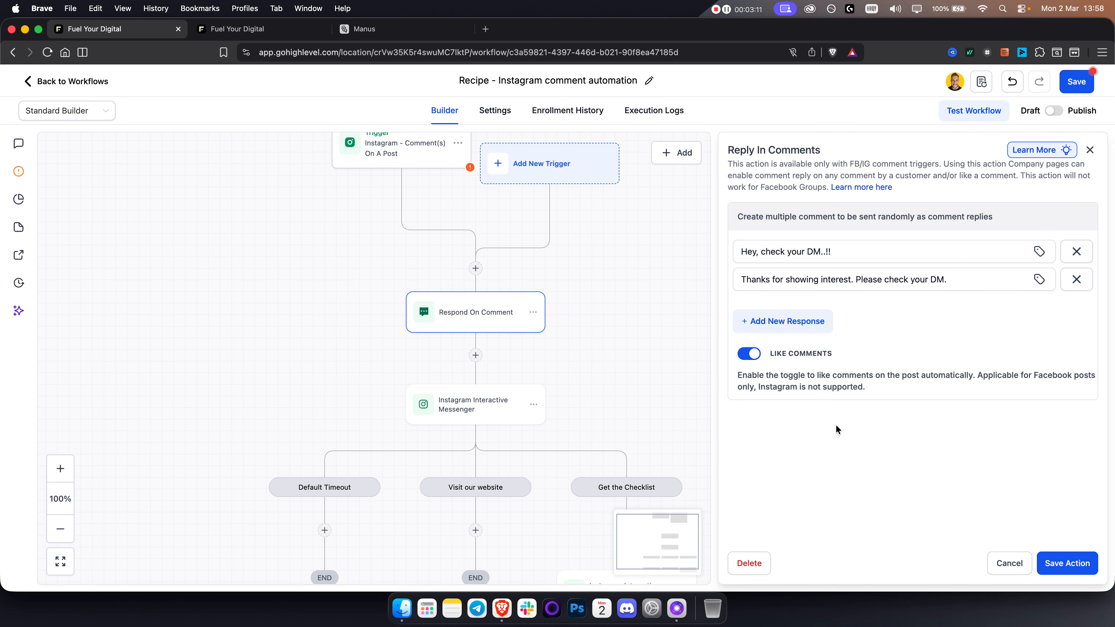
pyautogui.click(856, 252)
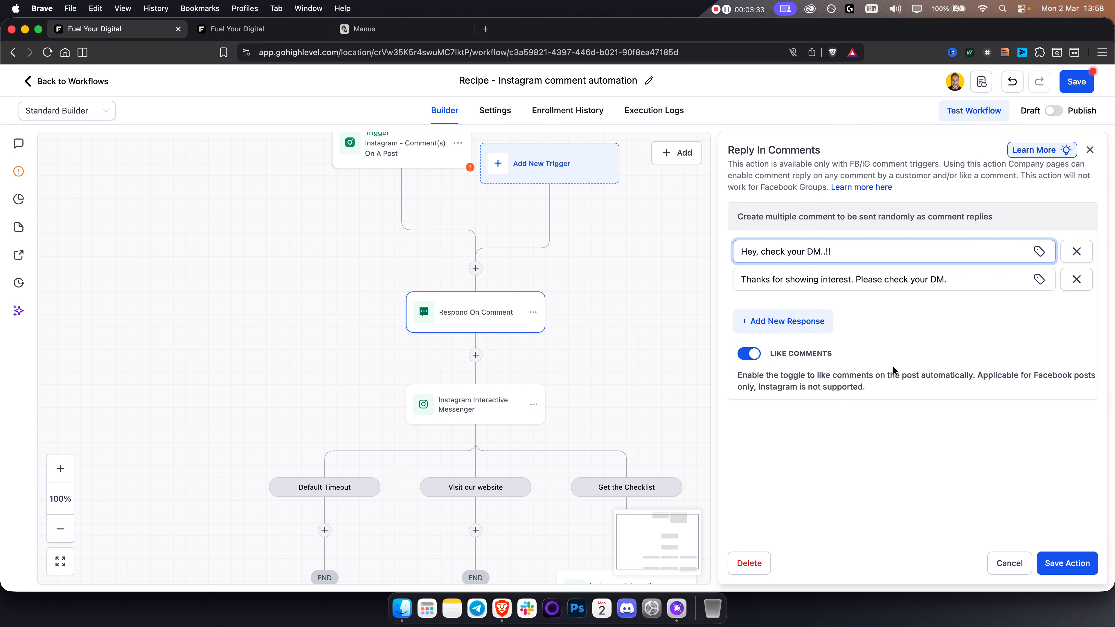
pyautogui.click(1059, 563)
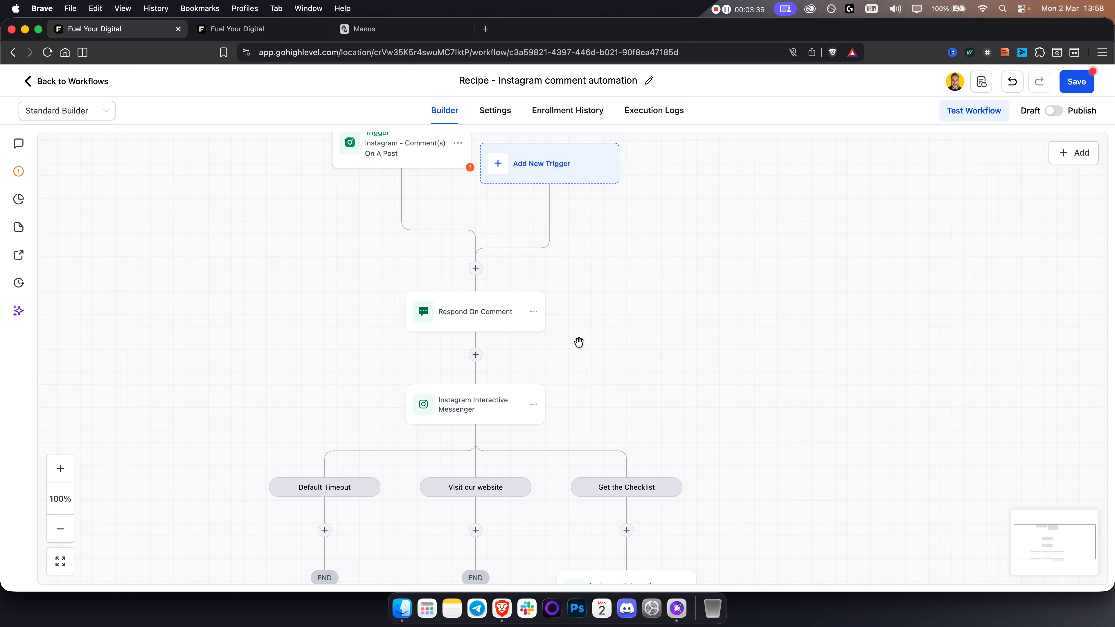
# - Review the message text of the Instagram Interactive Messenger action that follows Respond On Comment and save it
pyautogui.scroll(-5, 523, 455)
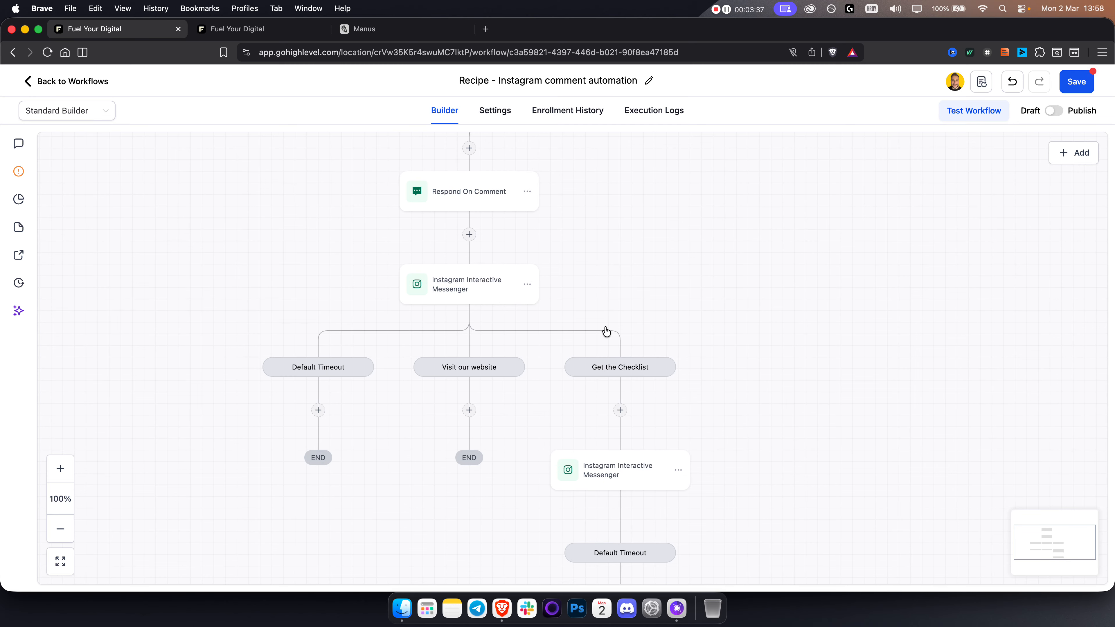
pyautogui.click(461, 296)
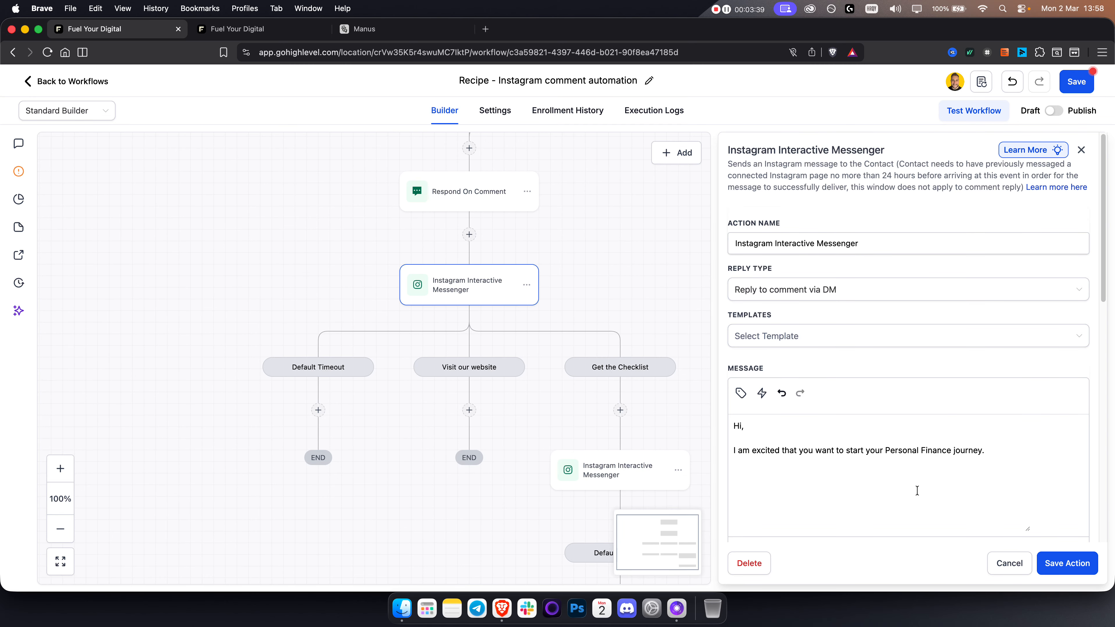
pyautogui.tripleClick(748, 426)
pyautogui.moveTo(1000, 447); pyautogui.dragTo(723, 448)
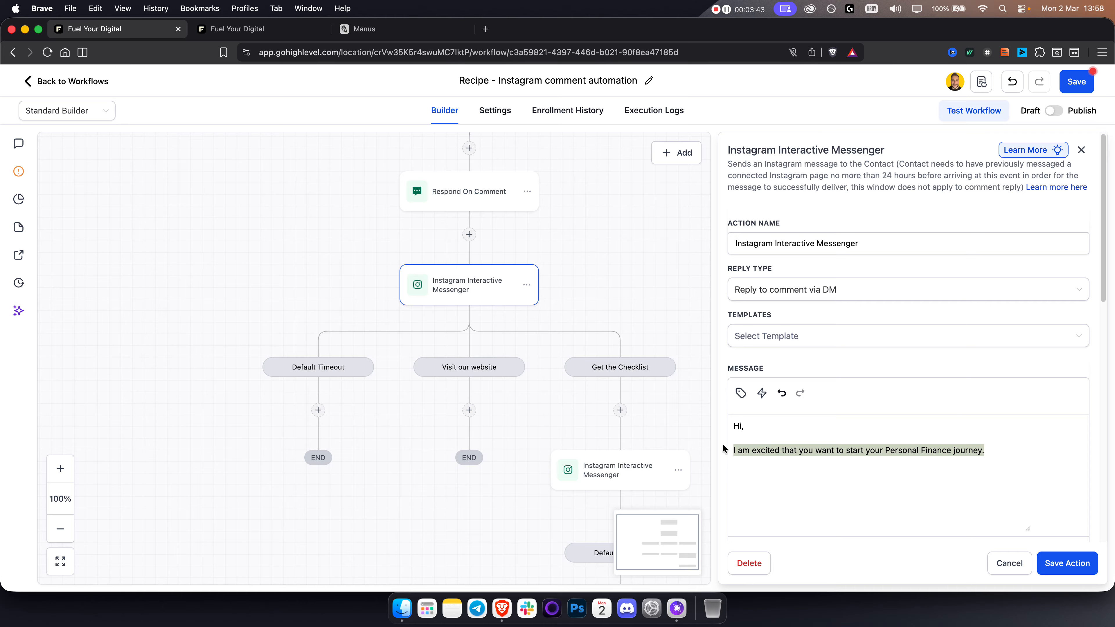
pyautogui.click(1067, 567)
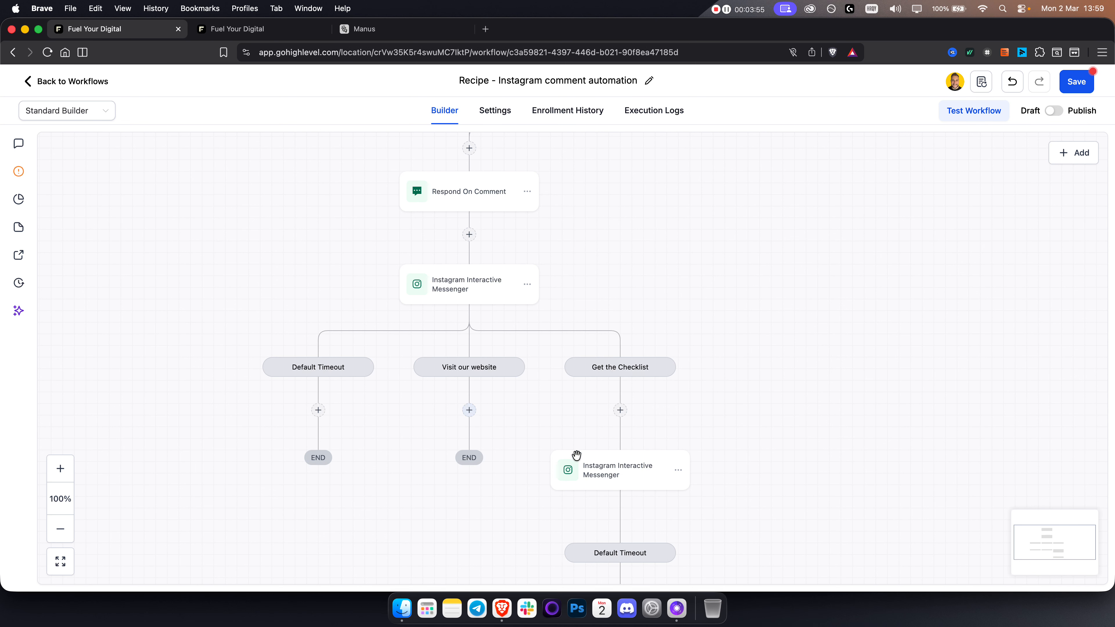
# - Add an Instagram Interactive Messenger action to the Visit our website branch with the message "here is our website:" and save it
pyautogui.click(469, 410)
pyautogui.write('inter')
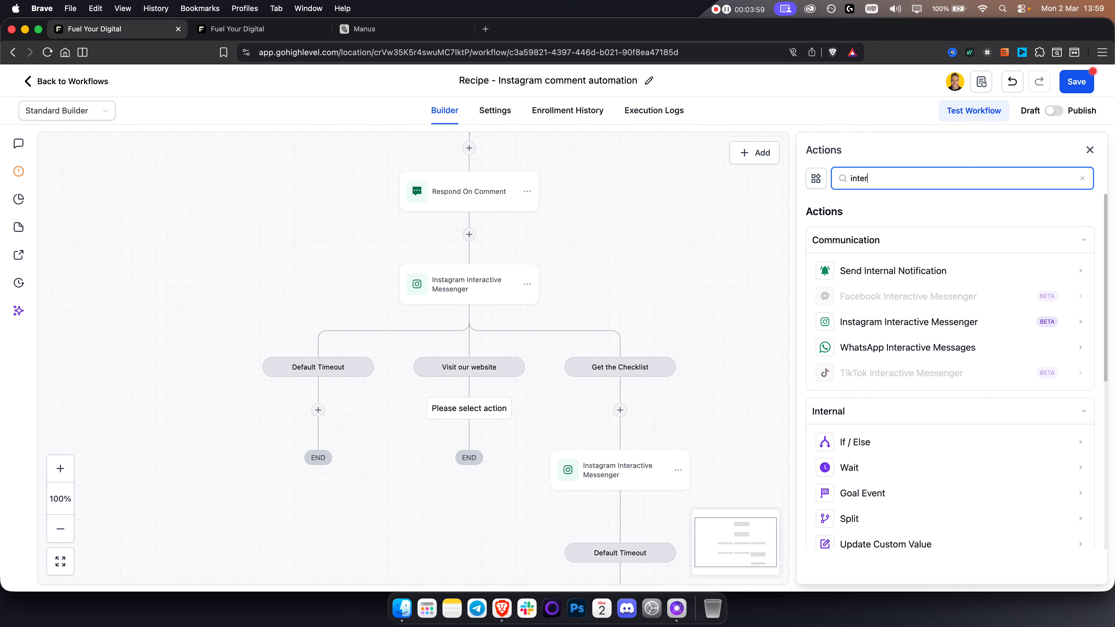
pyautogui.click(885, 321)
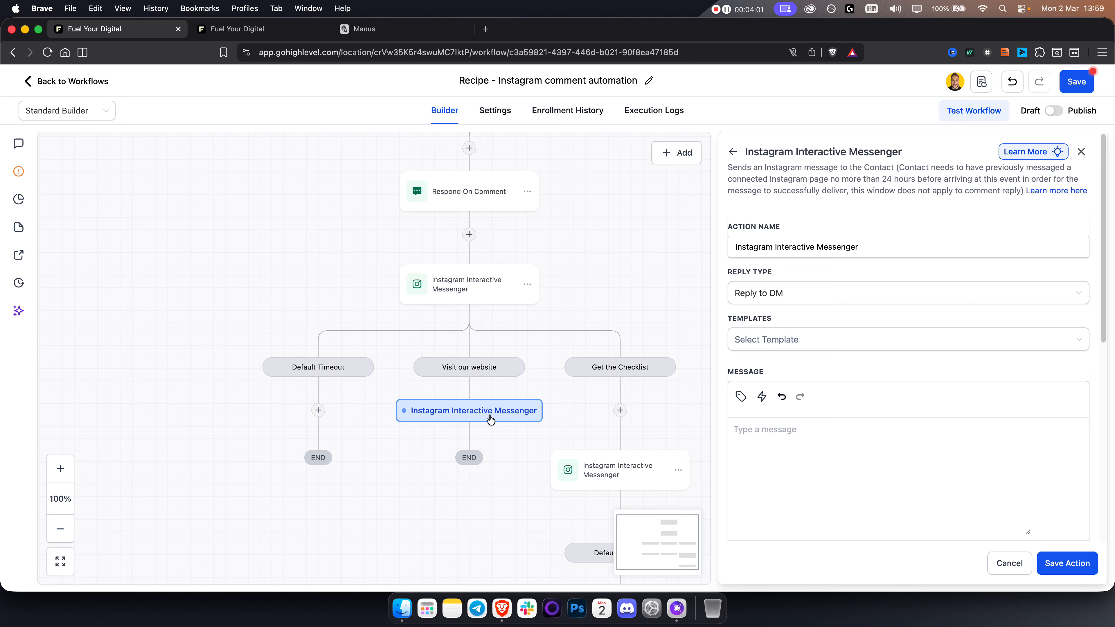
pyautogui.write('here is our w')
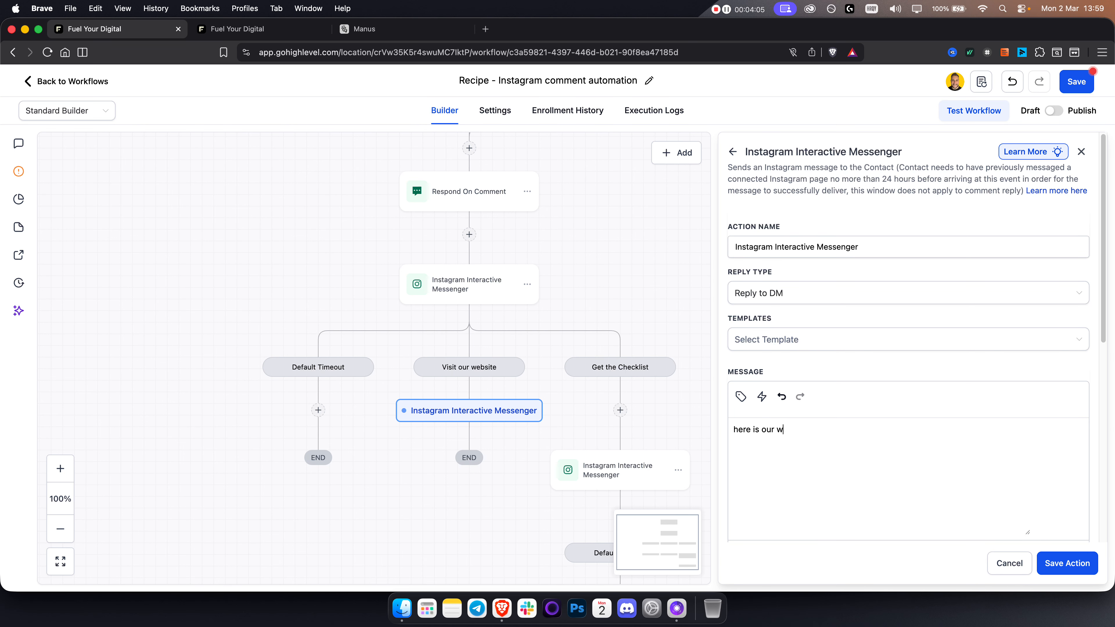
pyautogui.write('ebsite:')
pyautogui.click(1086, 571)
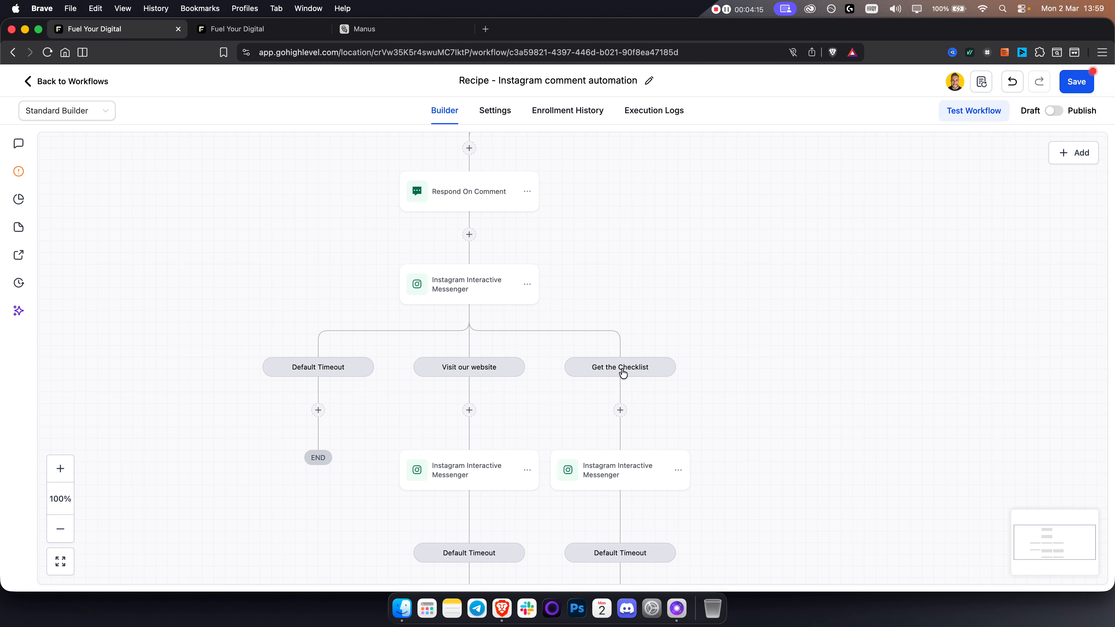
# - Review the website link and checklist buttons of the first Instagram Interactive Messenger action and save the action
pyautogui.click(496, 305)
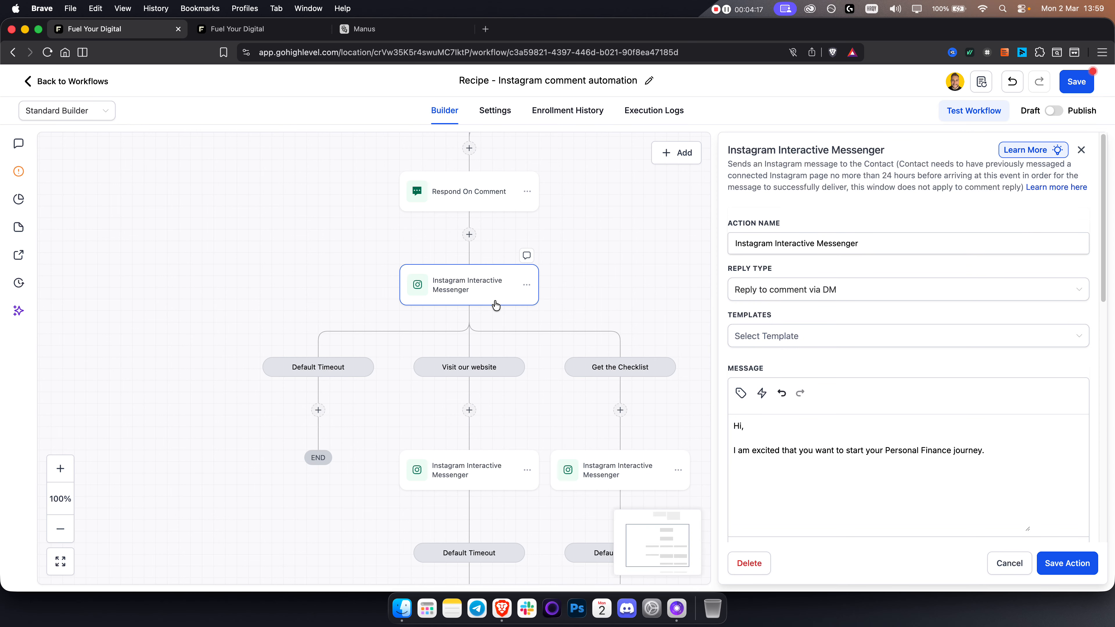
pyautogui.scroll(-10, 809, 336)
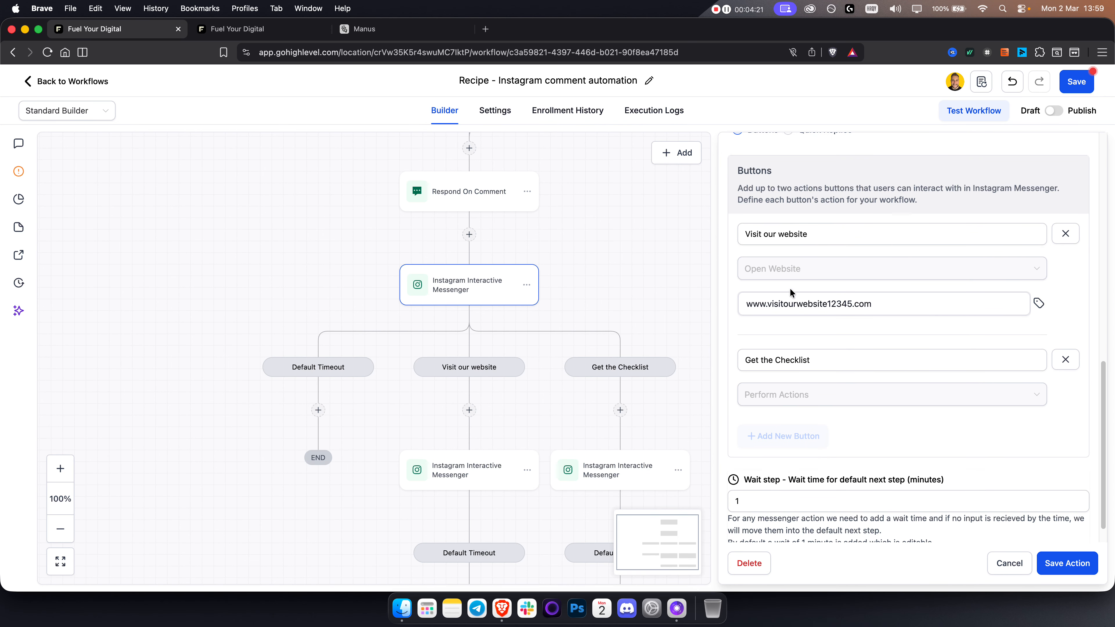
pyautogui.tripleClick(850, 305)
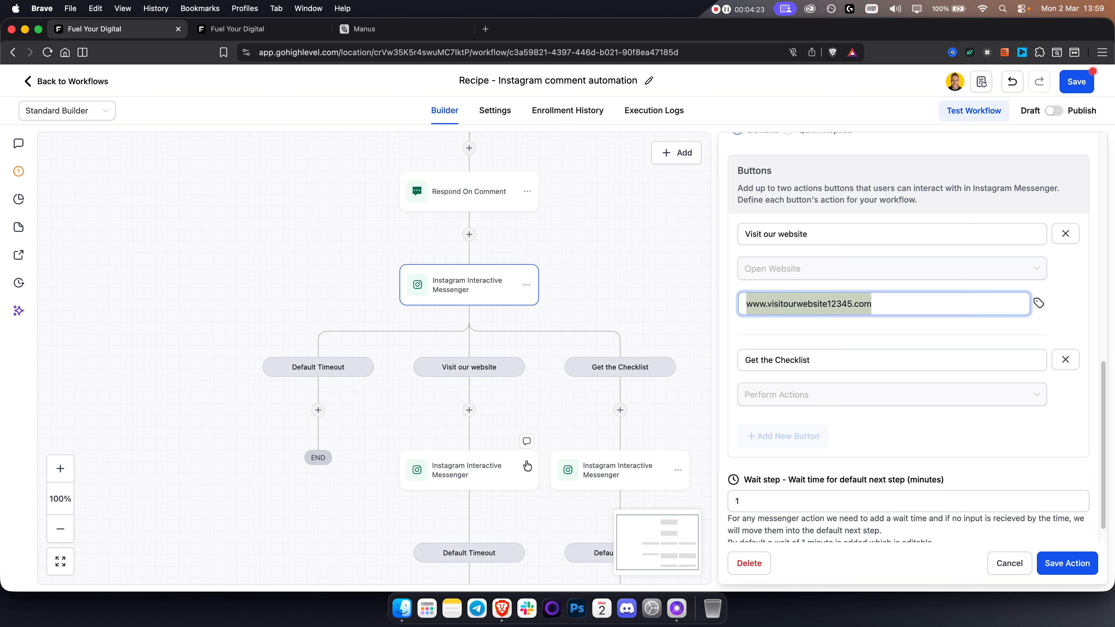
pyautogui.tripleClick(818, 360)
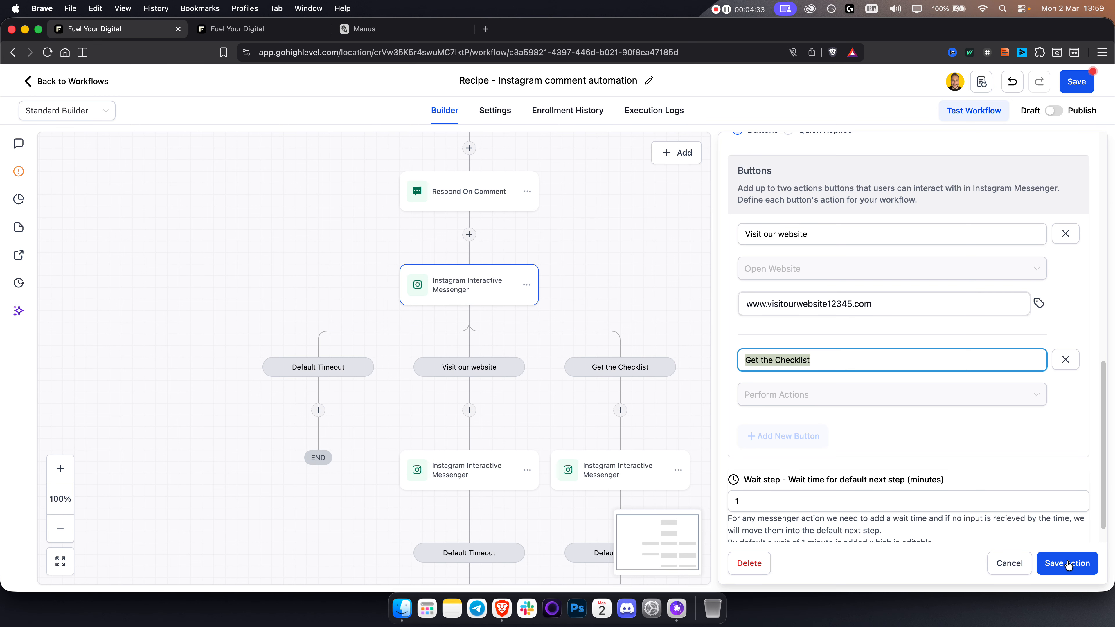
pyautogui.click(1046, 563)
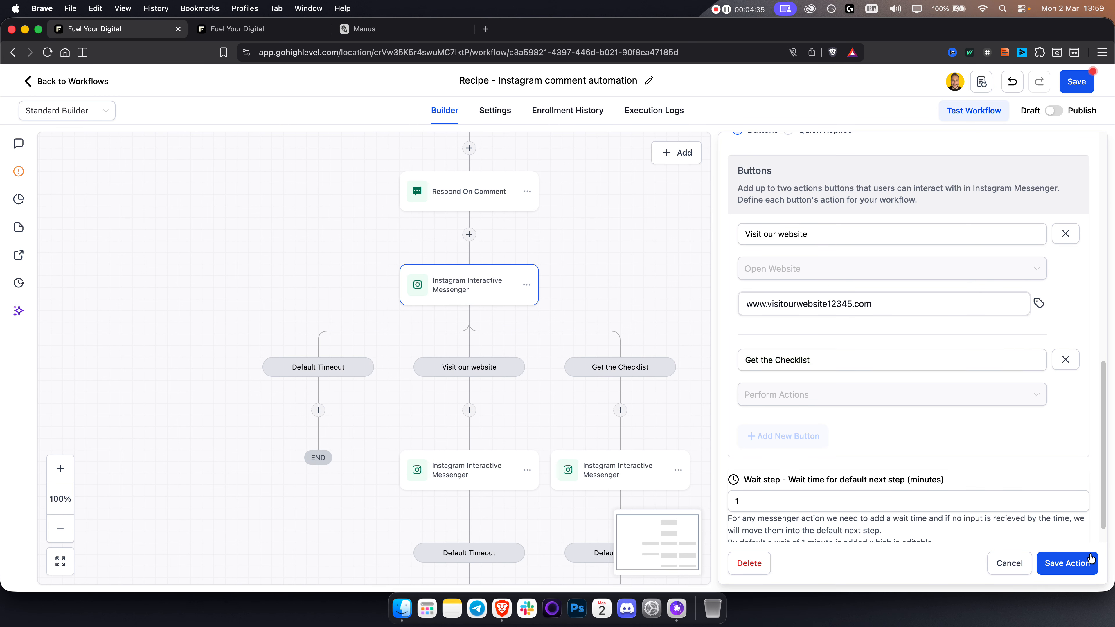
# - Check the message of the messenger action in the Get the Checklist branch and save the action
pyautogui.click(648, 481)
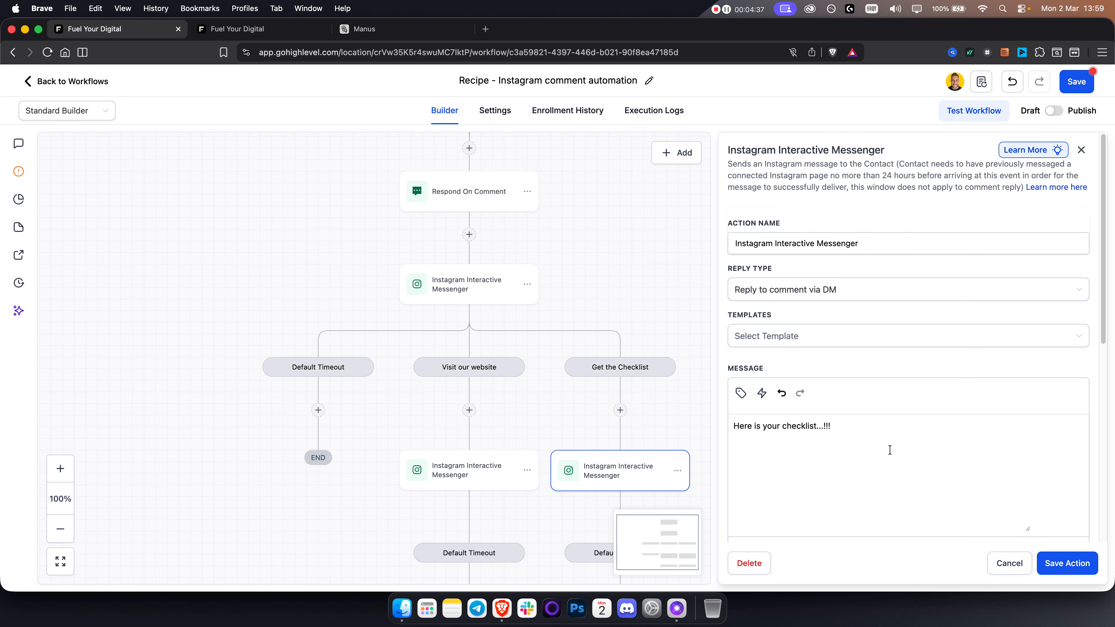
pyautogui.tripleClick(808, 427)
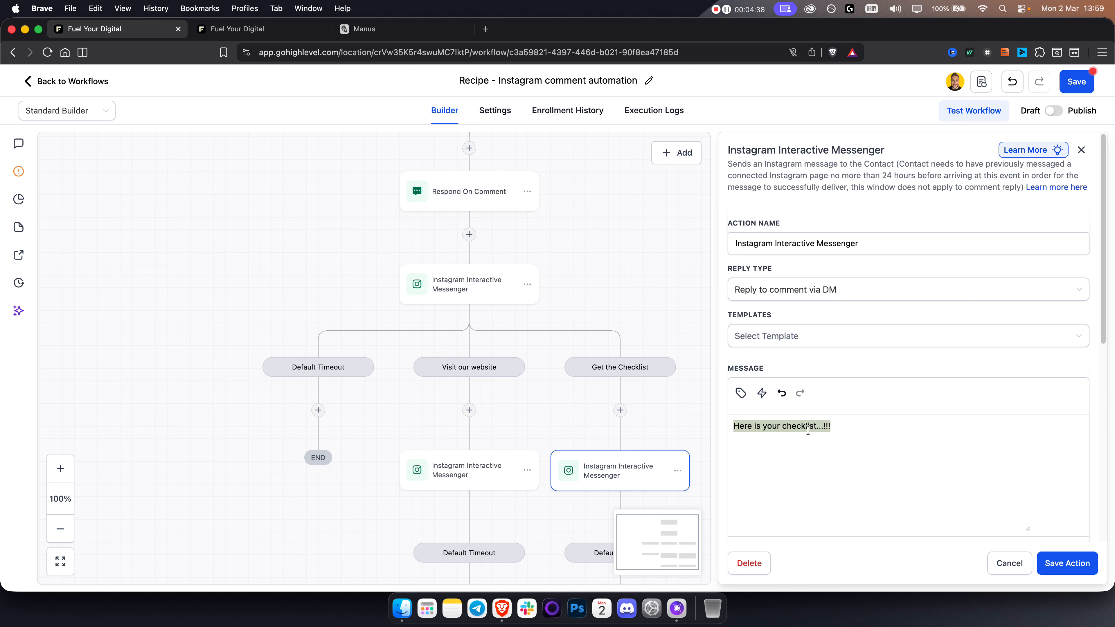
pyautogui.click(840, 431)
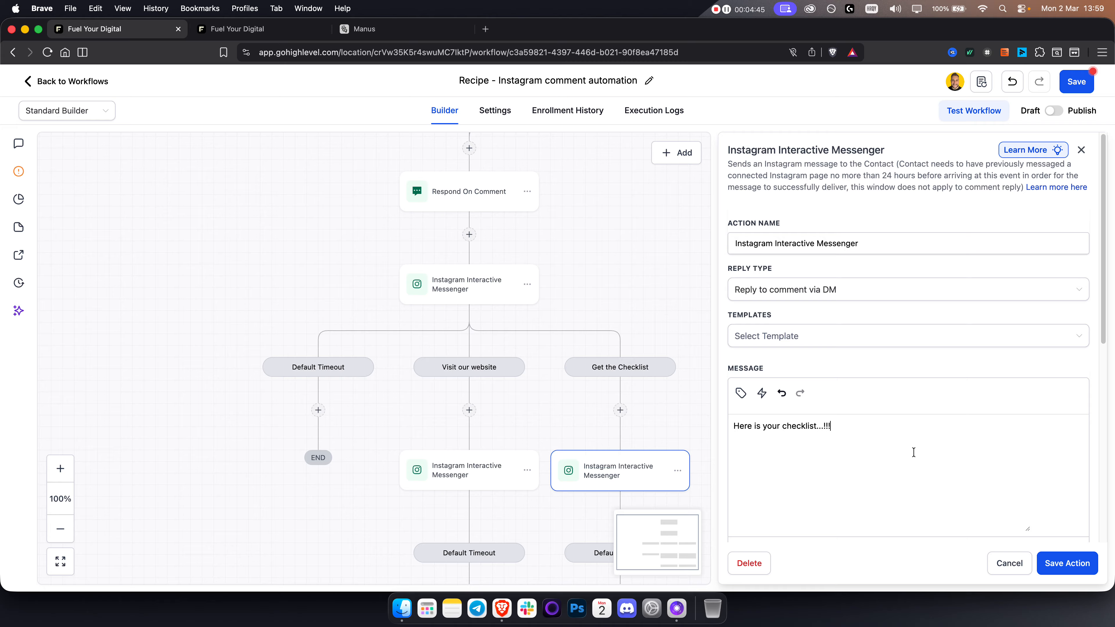
pyautogui.click(1053, 564)
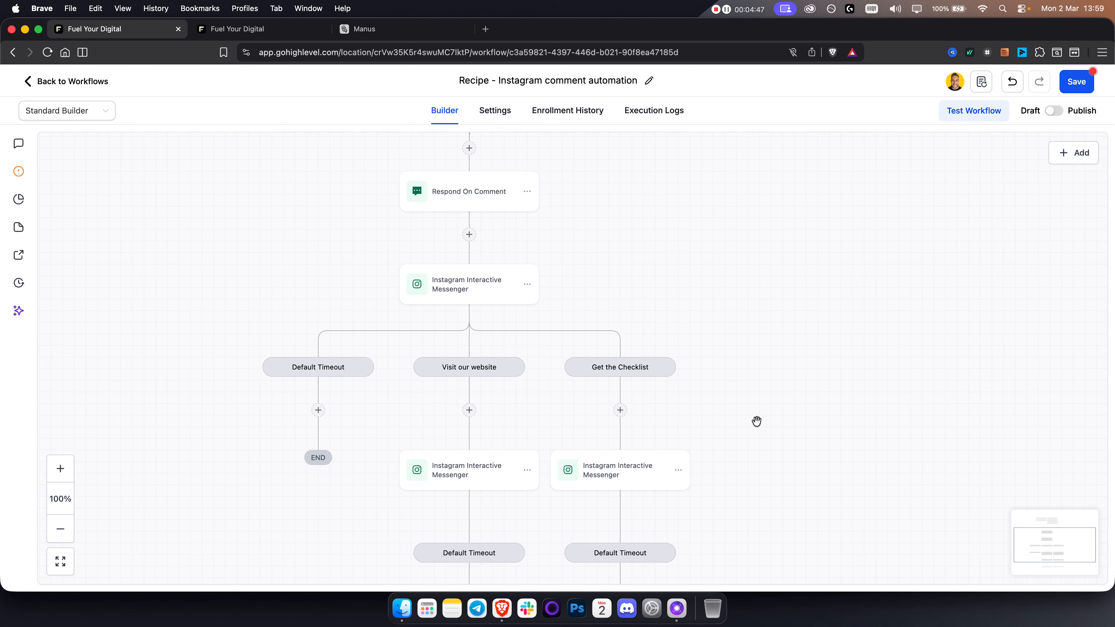
# - Look back over the workflow up to its trigger and switch the workflow from Draft to Publish
pyautogui.moveTo(757, 421); pyautogui.dragTo(810, 233)
pyautogui.scroll(10, 810, 233)
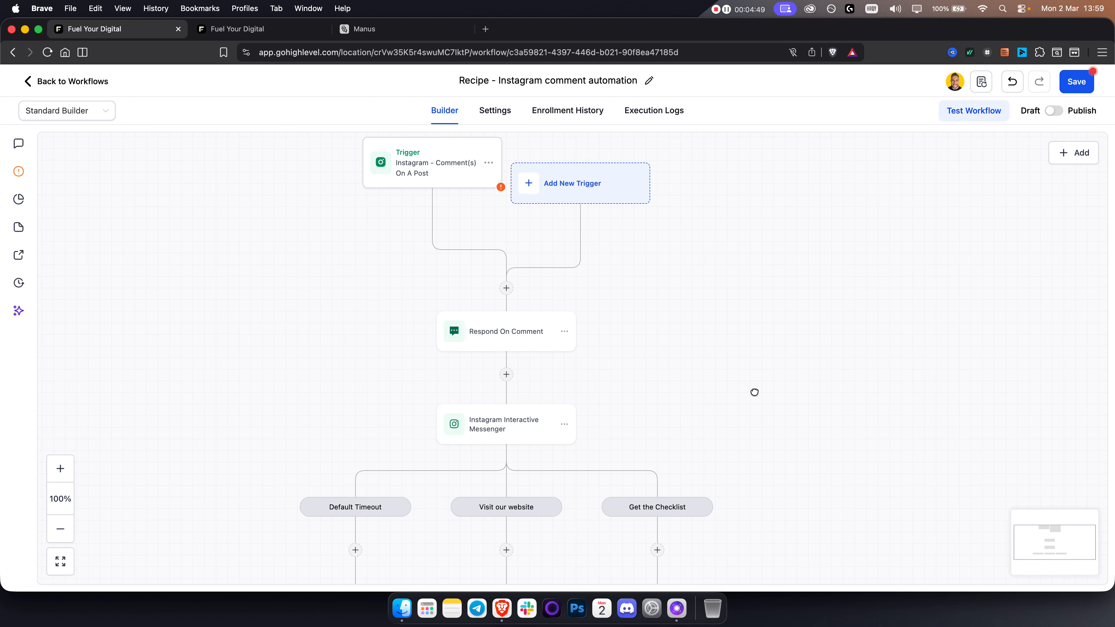
pyautogui.click(1053, 110)
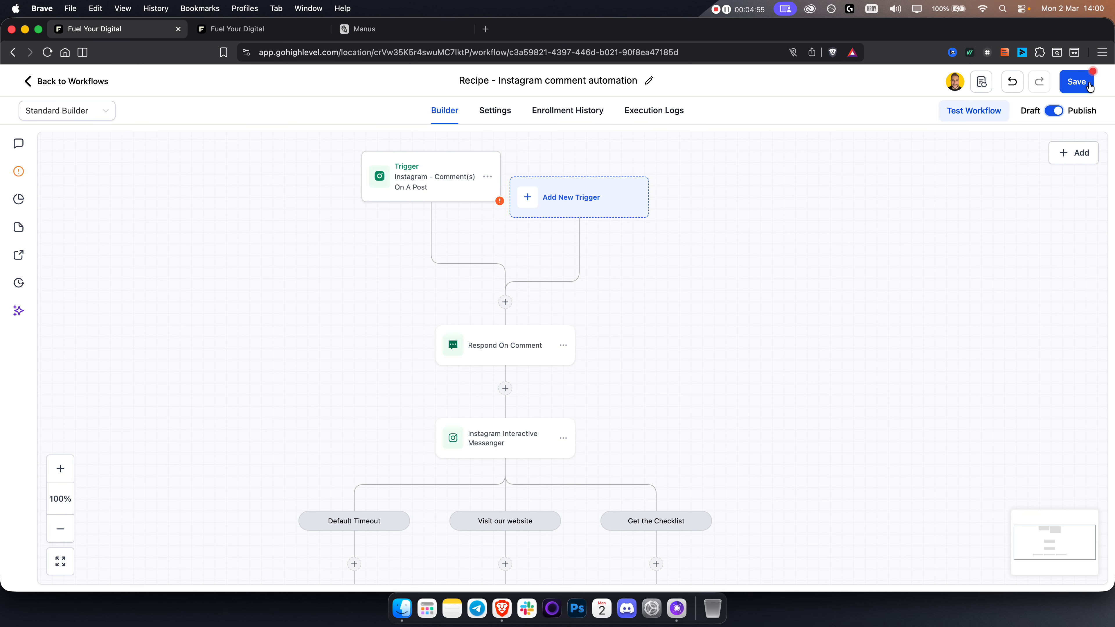
# - Switch to the other open Fuel Your Digital page and open the sub-account's Media Storage to view its files
pyautogui.click(261, 37)
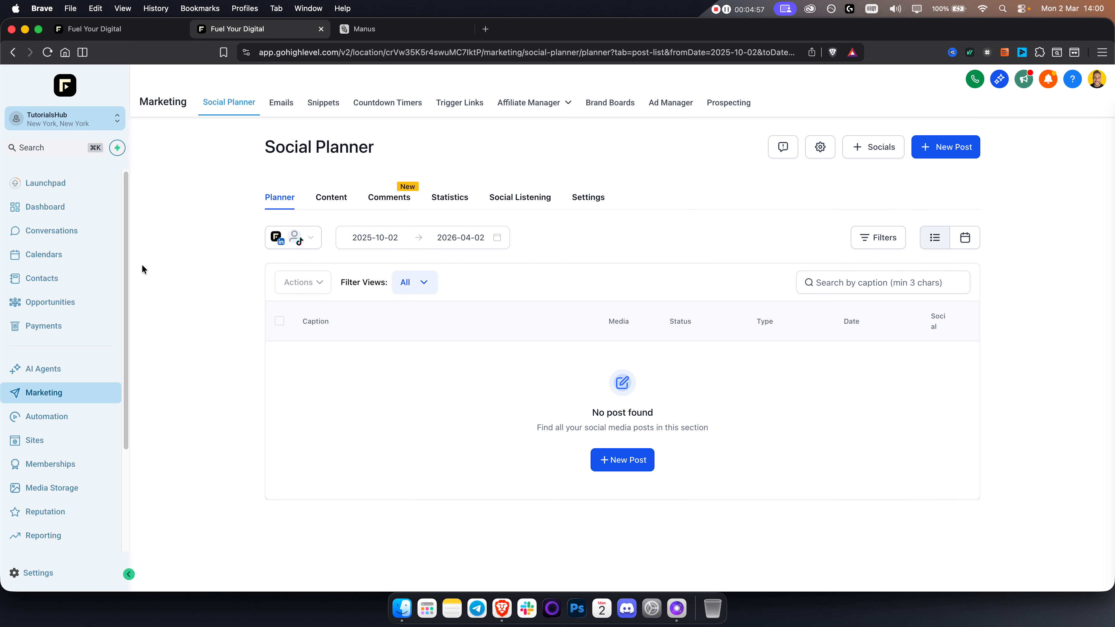
pyautogui.click(53, 491)
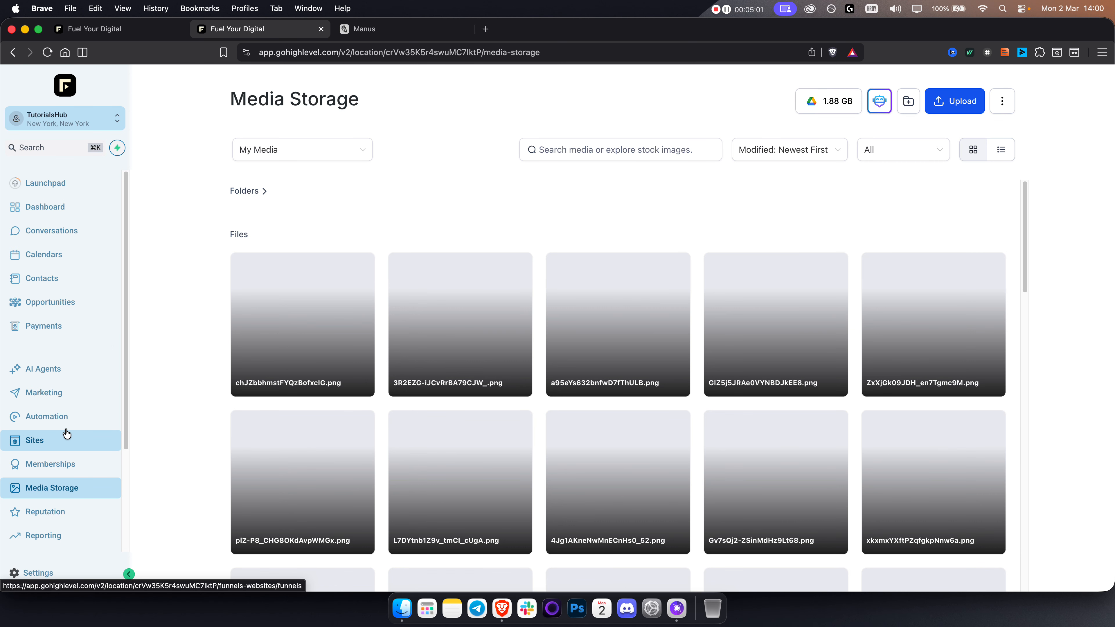
pyautogui.moveTo(355, 283)
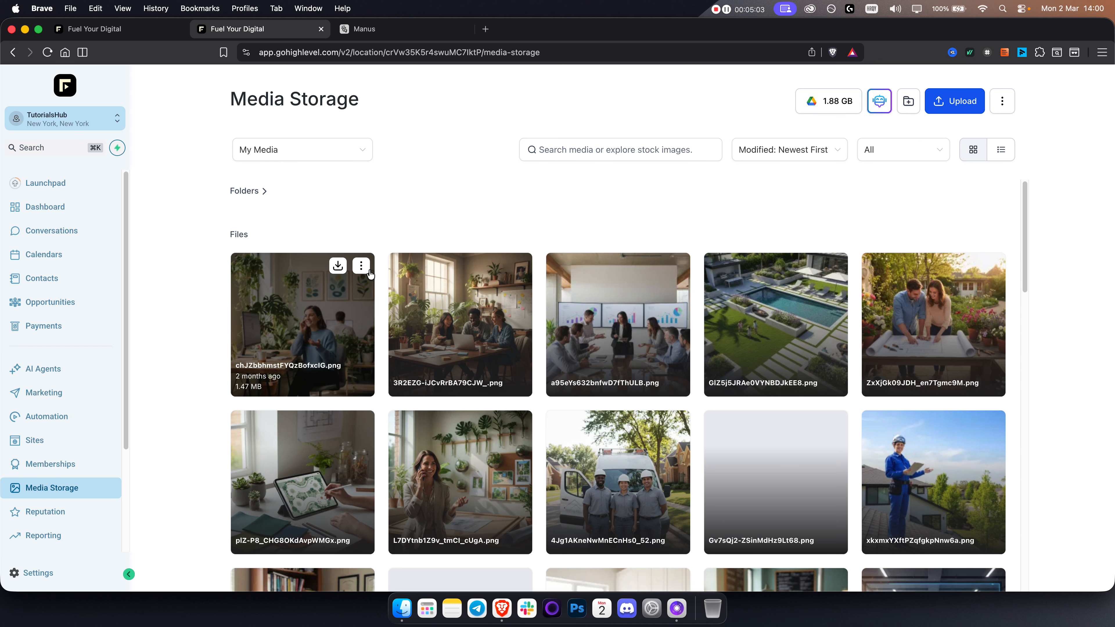
# - Copy the link of the first image in Media Storage and paste it below the checklist text in the Get the Checklist branch's messenger action
pyautogui.click(361, 265)
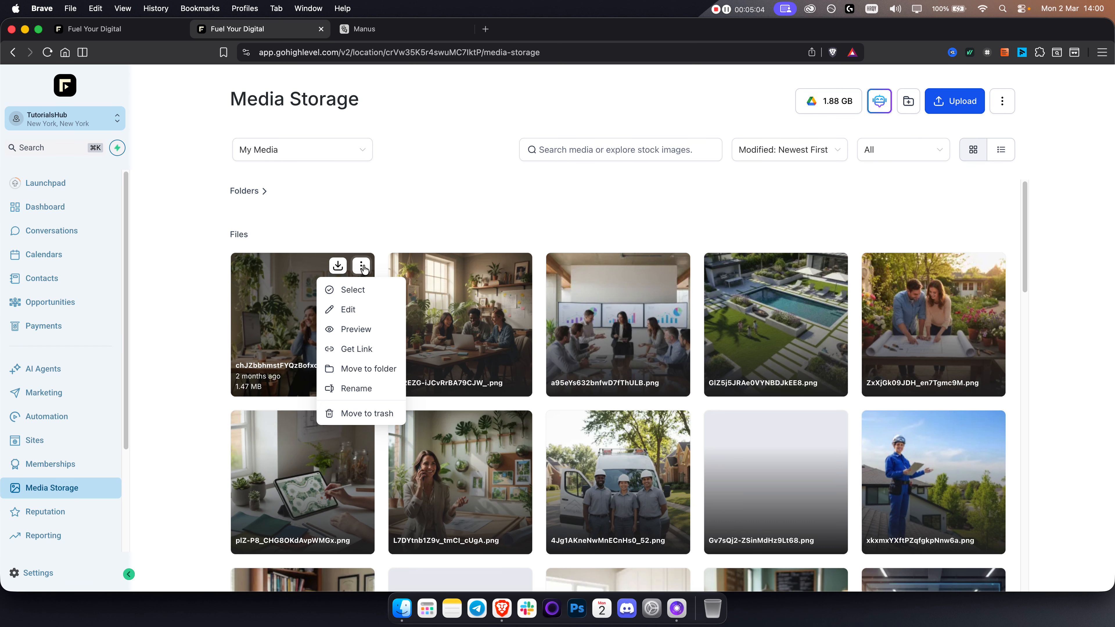
pyautogui.click(357, 349)
pyautogui.click(121, 35)
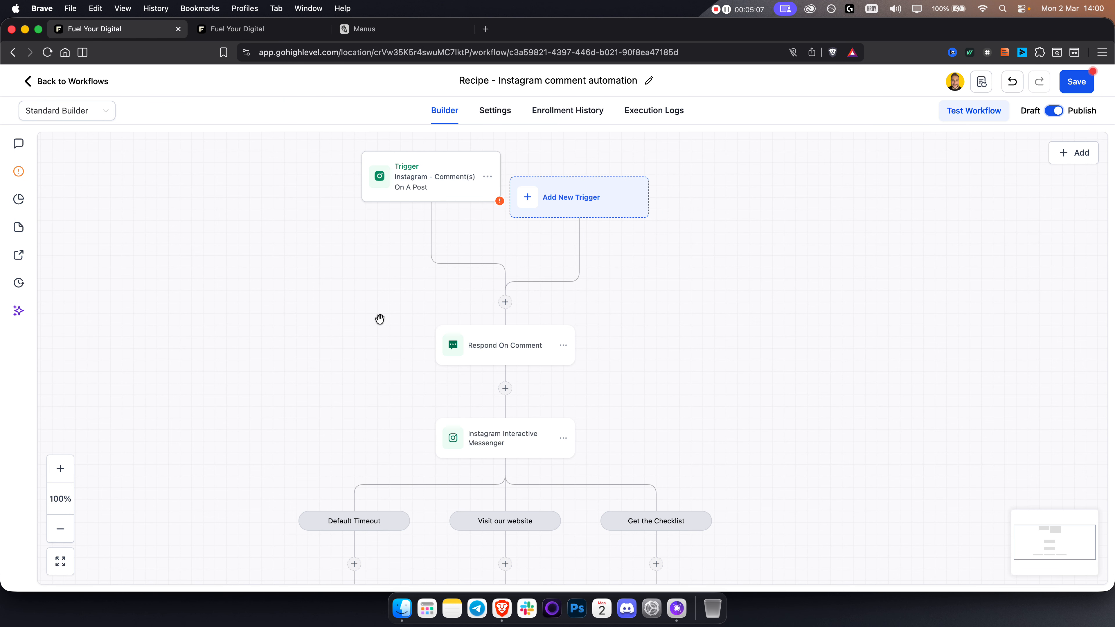
pyautogui.scroll(-4, 520, 458)
pyautogui.click(656, 522)
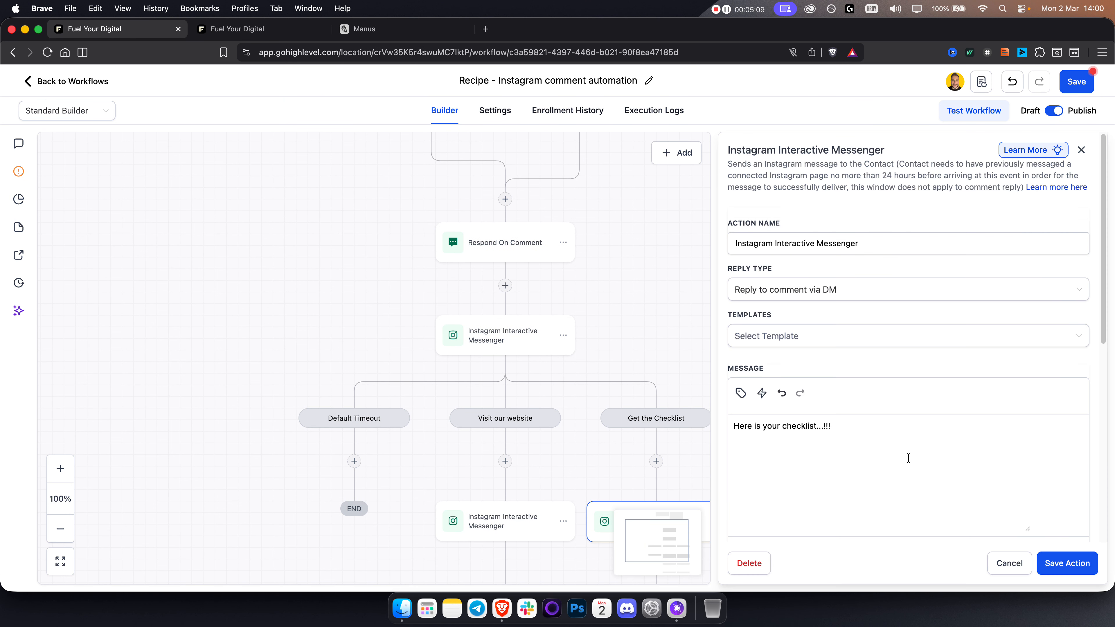
pyautogui.click(858, 453)
pyautogui.press('super+v')
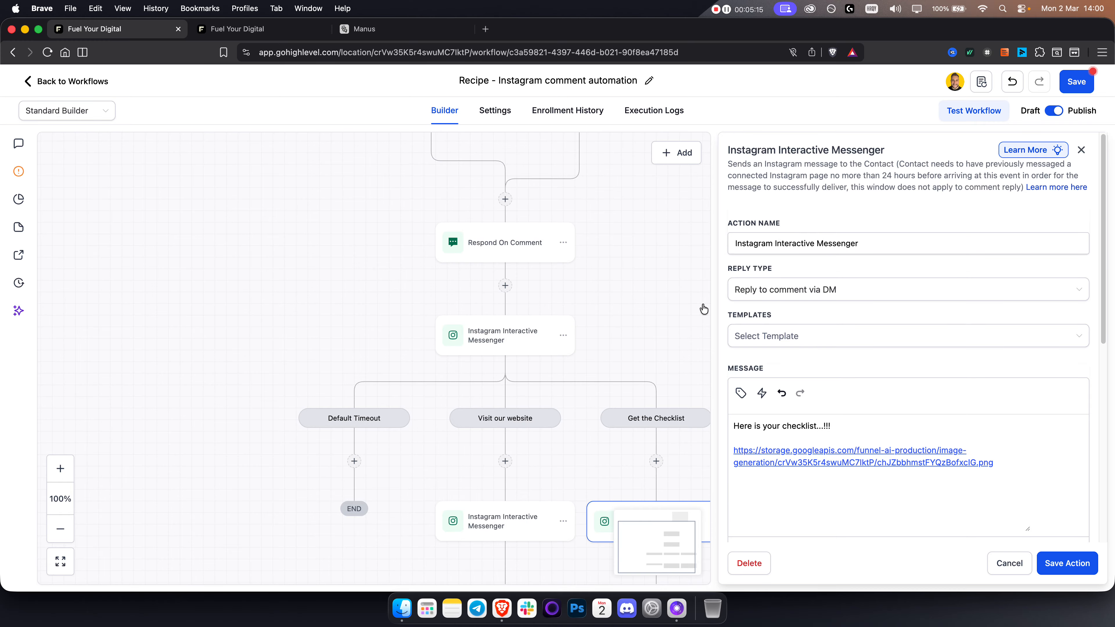
# - Look at the social accounts that can be connected in the sub-account's Social Planner under Marketing, close the list and open Conversations
pyautogui.click(261, 29)
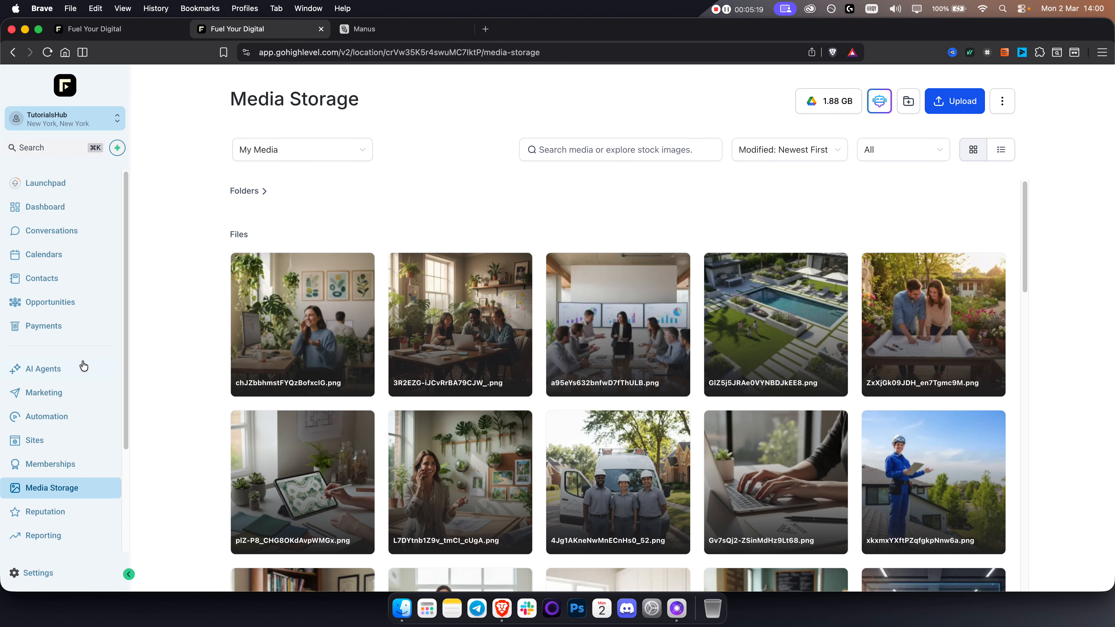
pyautogui.click(53, 392)
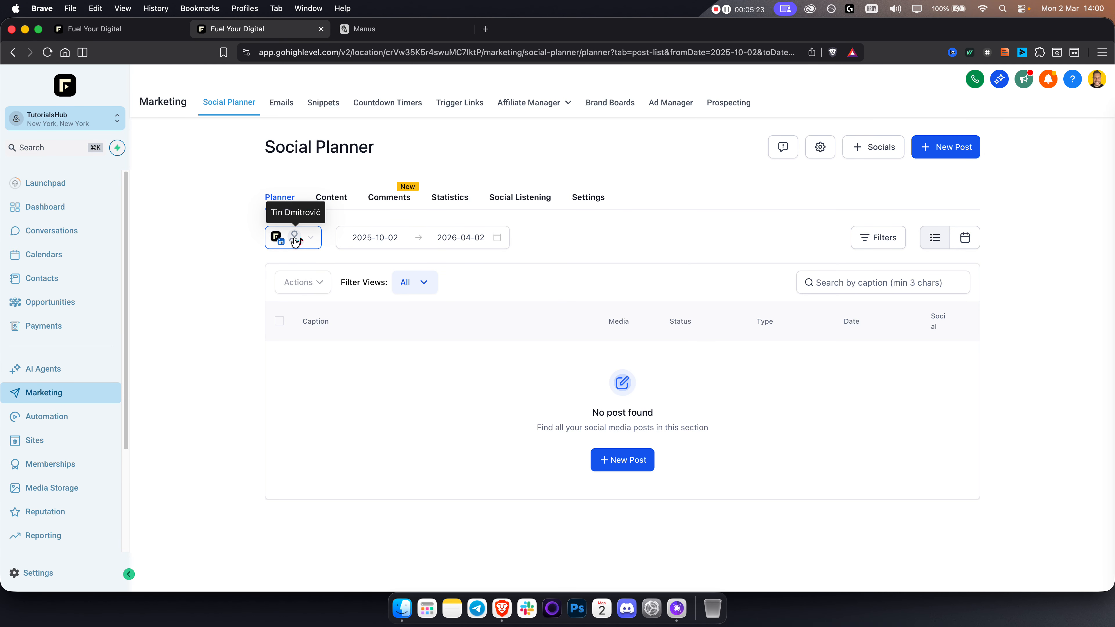
pyautogui.click(295, 240)
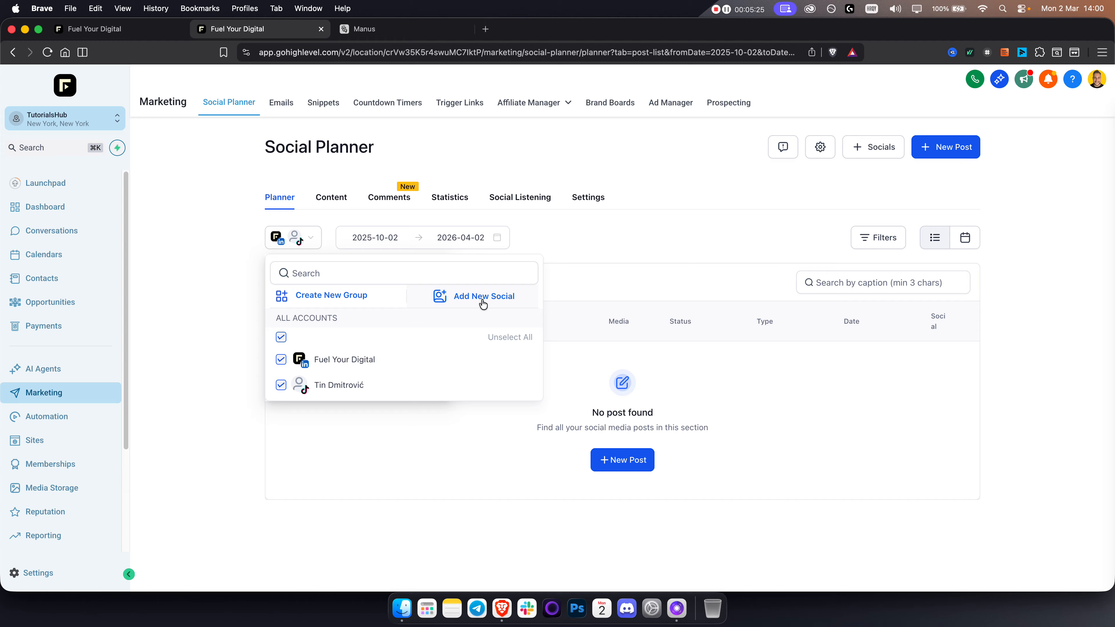
pyautogui.click(481, 301)
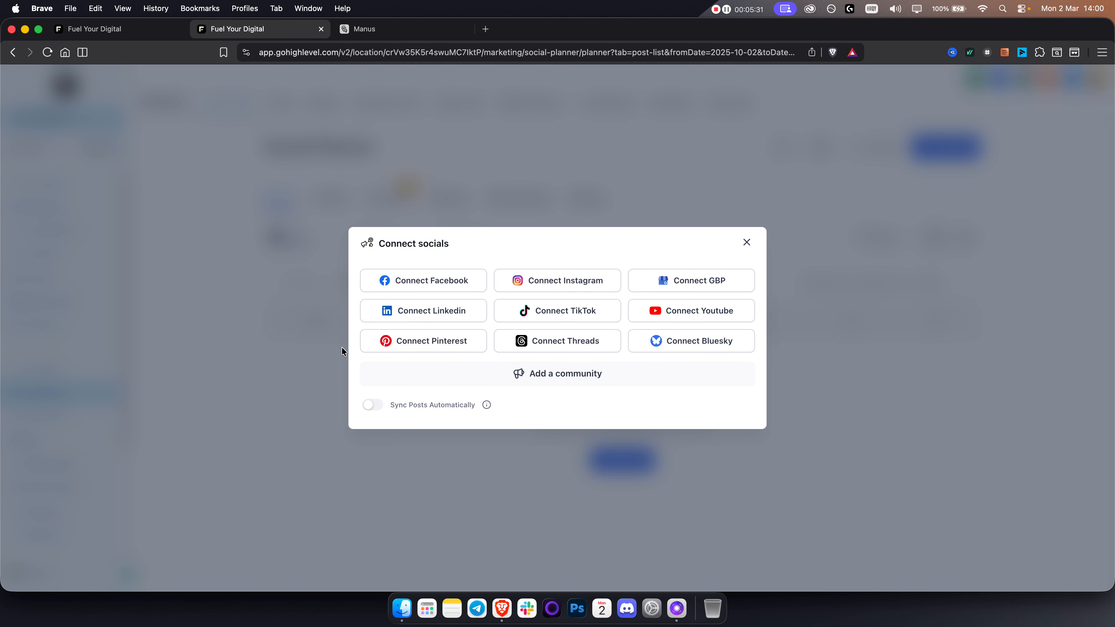
pyautogui.click(747, 242)
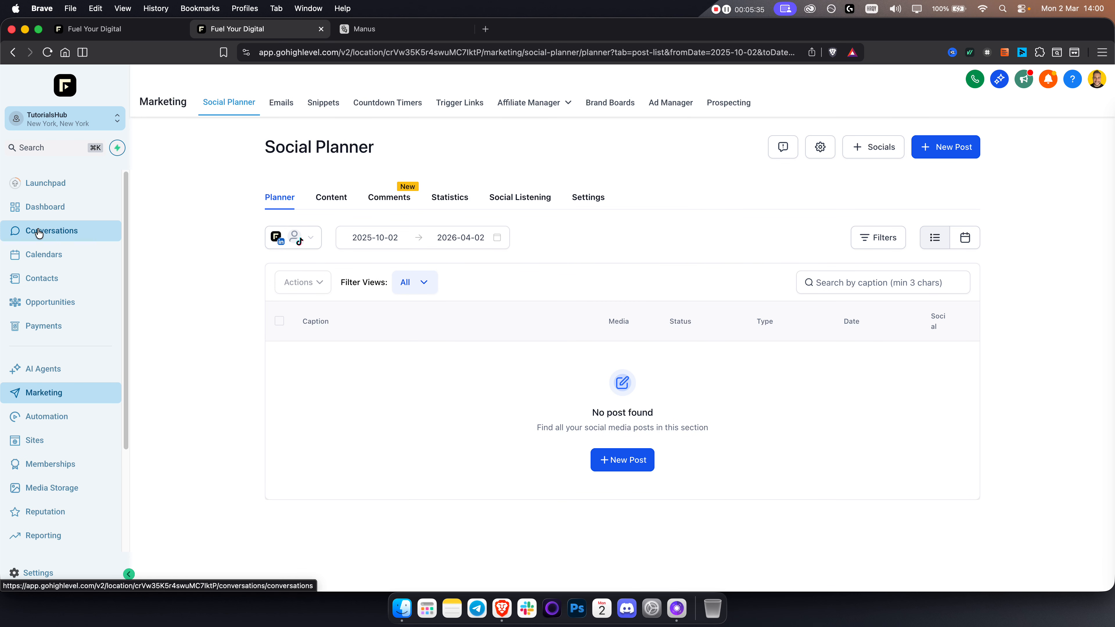
pyautogui.click(63, 239)
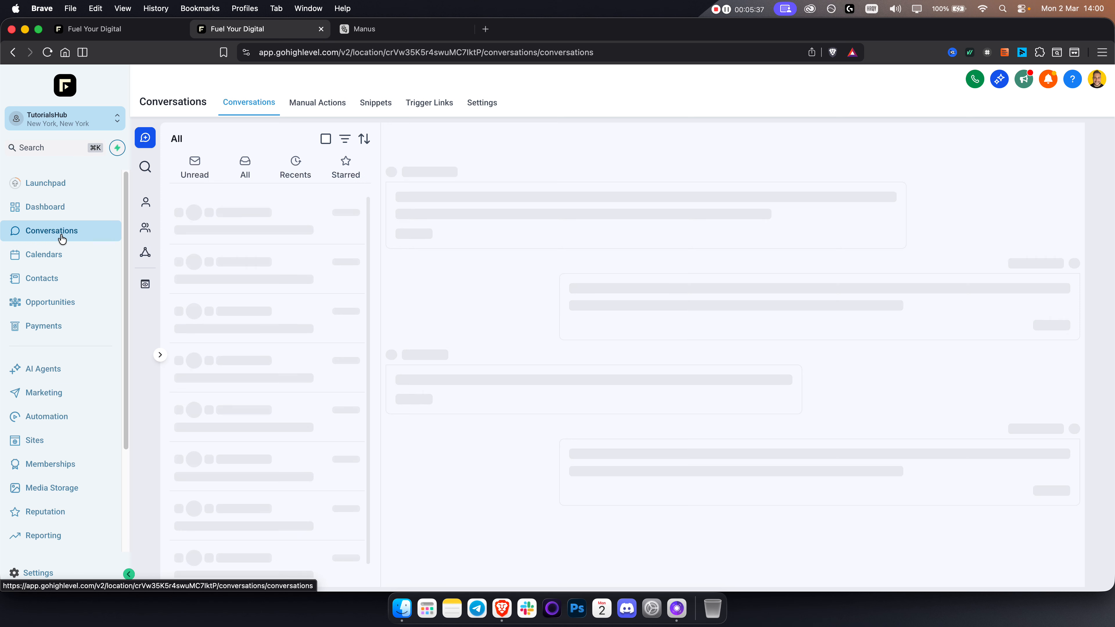